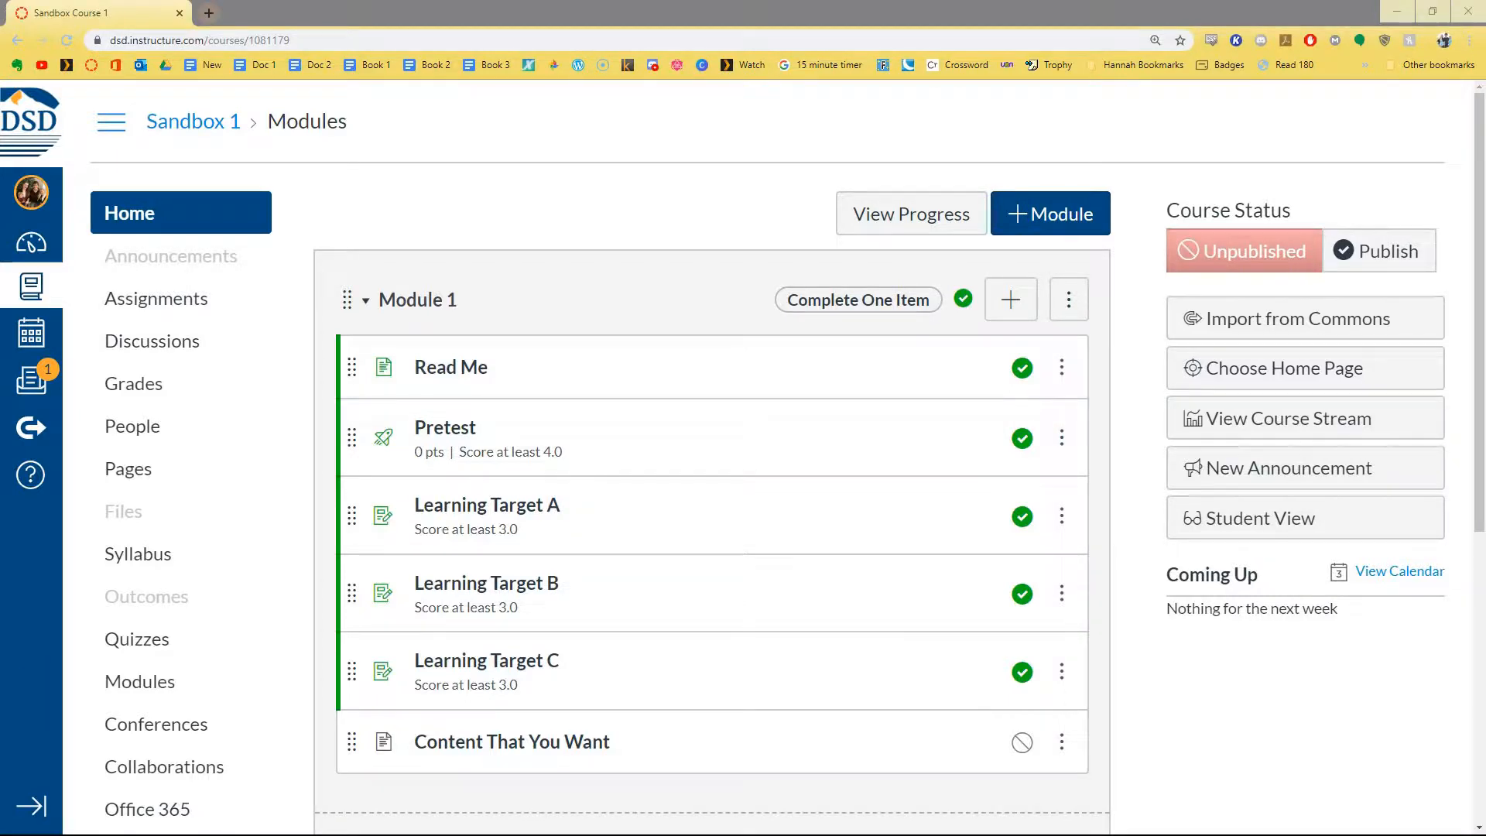
Step: Review the modules and their items in Sandbox 1, from Module 1 down to Module That You Want
{"action": "scroll", "coordinate": [697, 511], "scroll_direction": "down", "scroll_amount": 3}
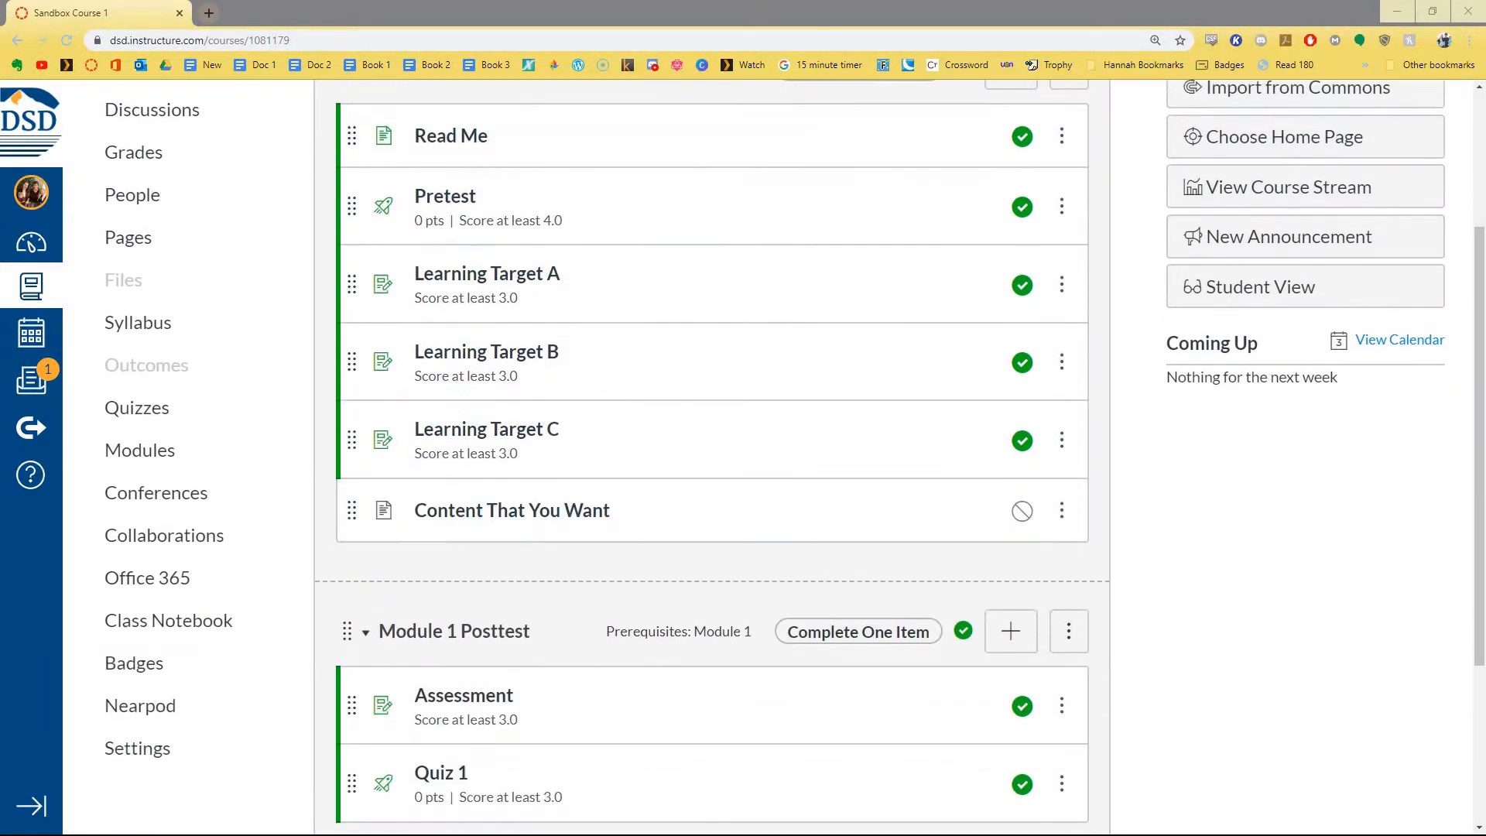
{"action": "scroll", "coordinate": [697, 542], "scroll_direction": "up", "scroll_amount": 3}
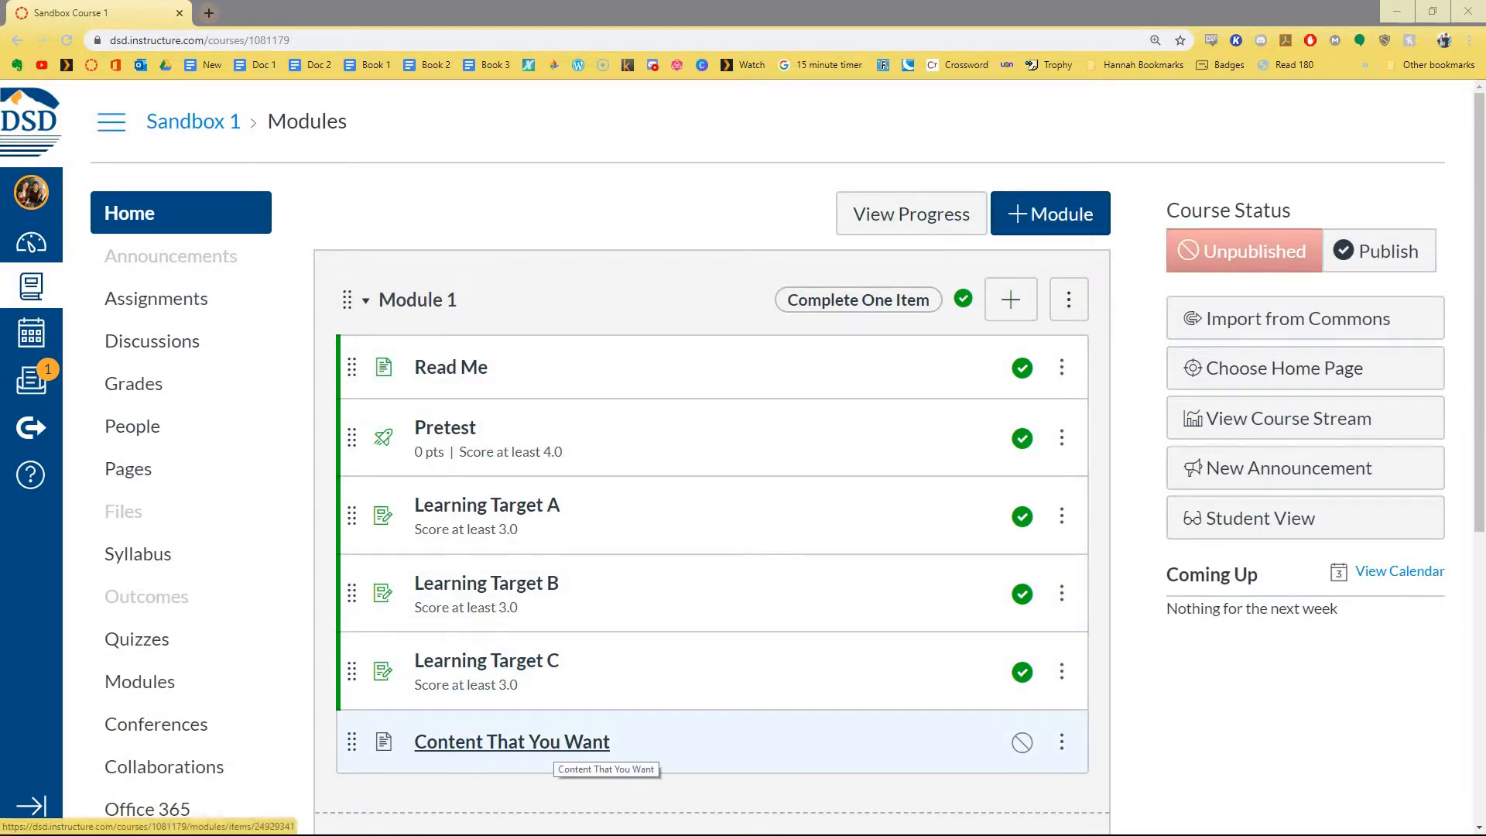
{"action": "scroll", "coordinate": [712, 465], "scroll_direction": "down", "scroll_amount": 1}
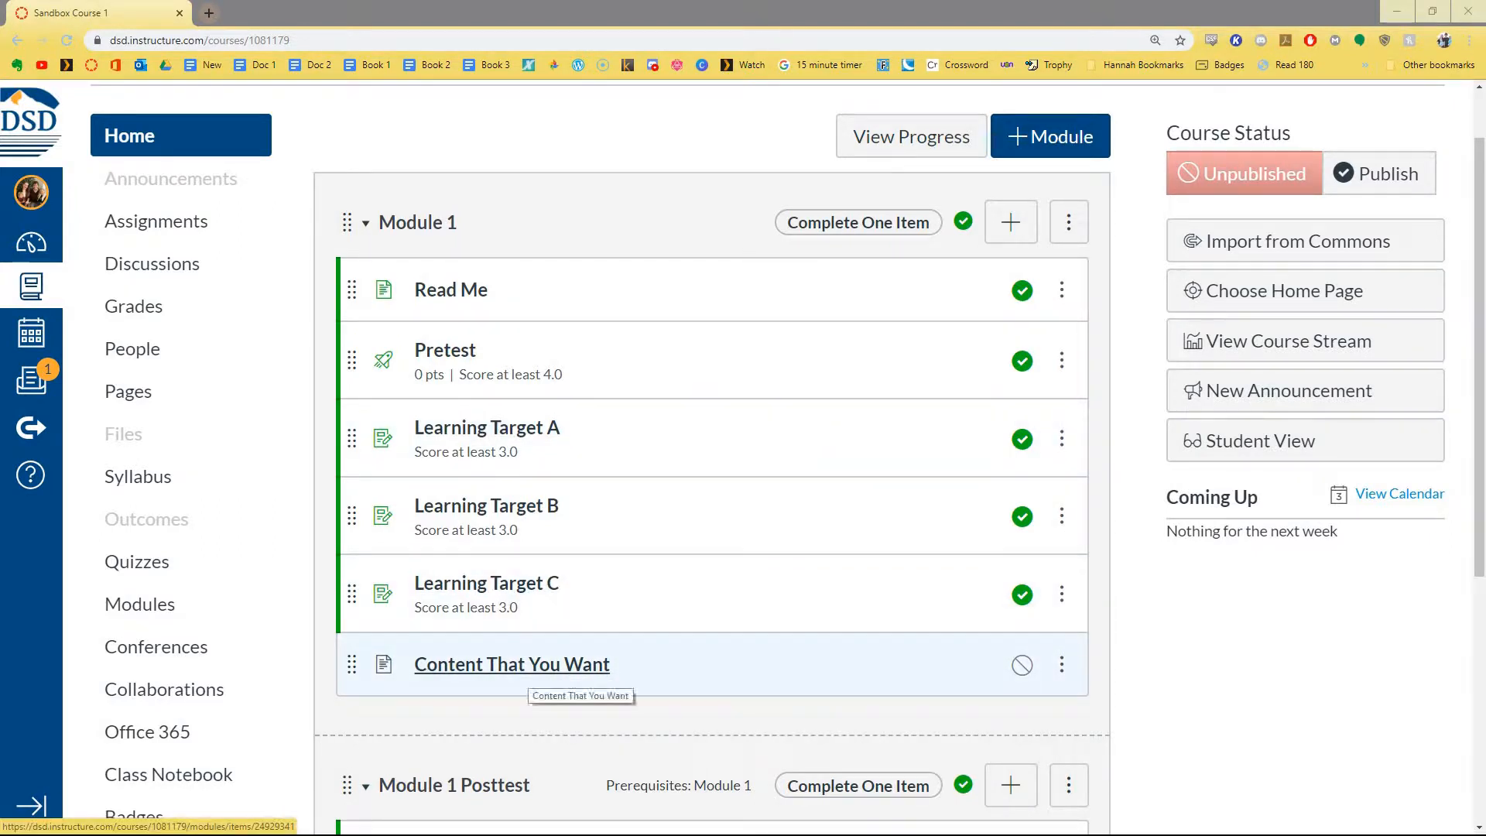
{"action": "scroll", "coordinate": [542, 666], "scroll_direction": "down", "scroll_amount": 5}
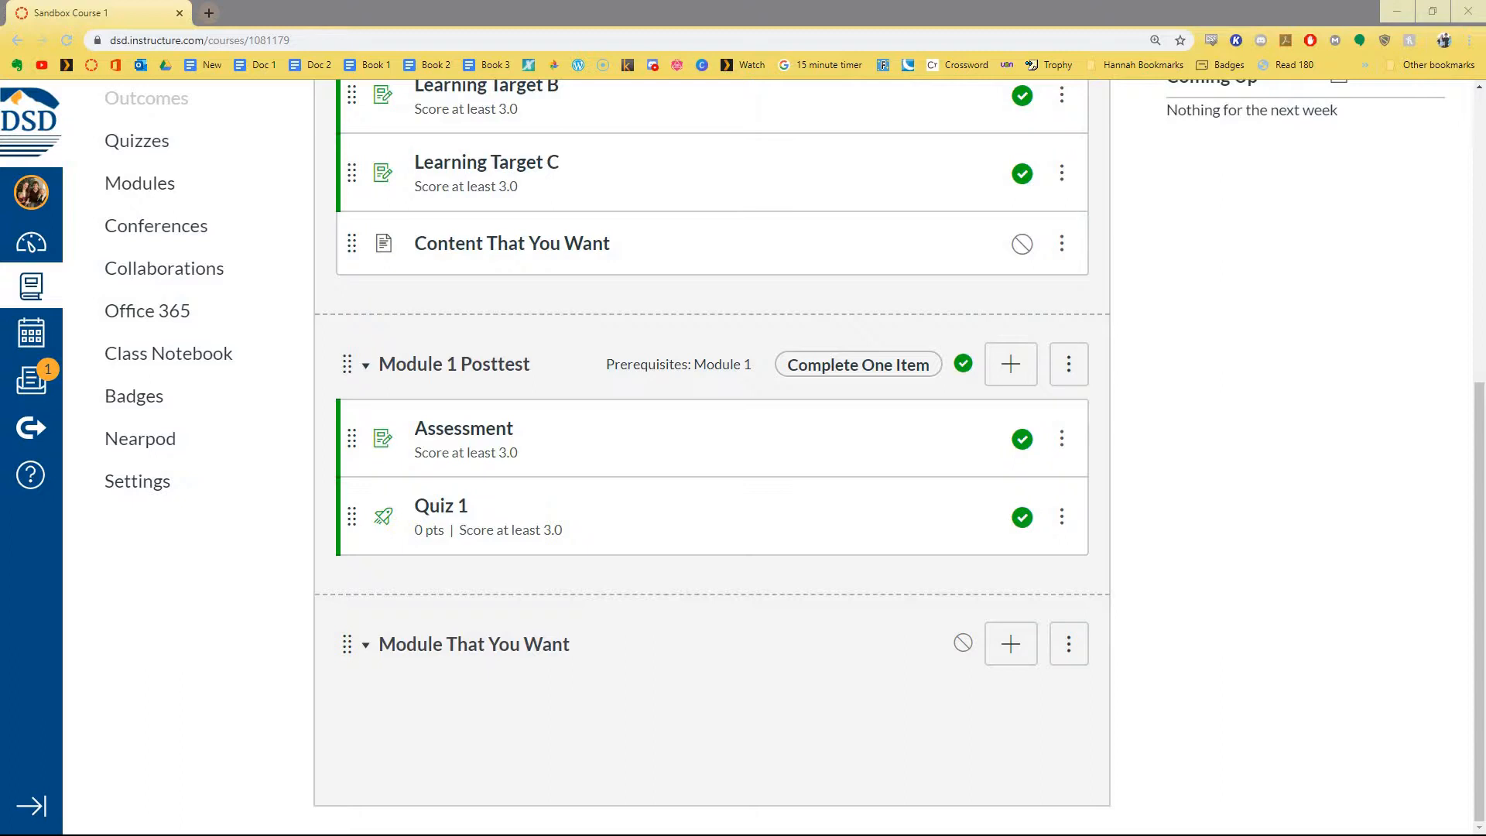
{"action": "scroll", "coordinate": [712, 449], "scroll_direction": "up", "scroll_amount": 1}
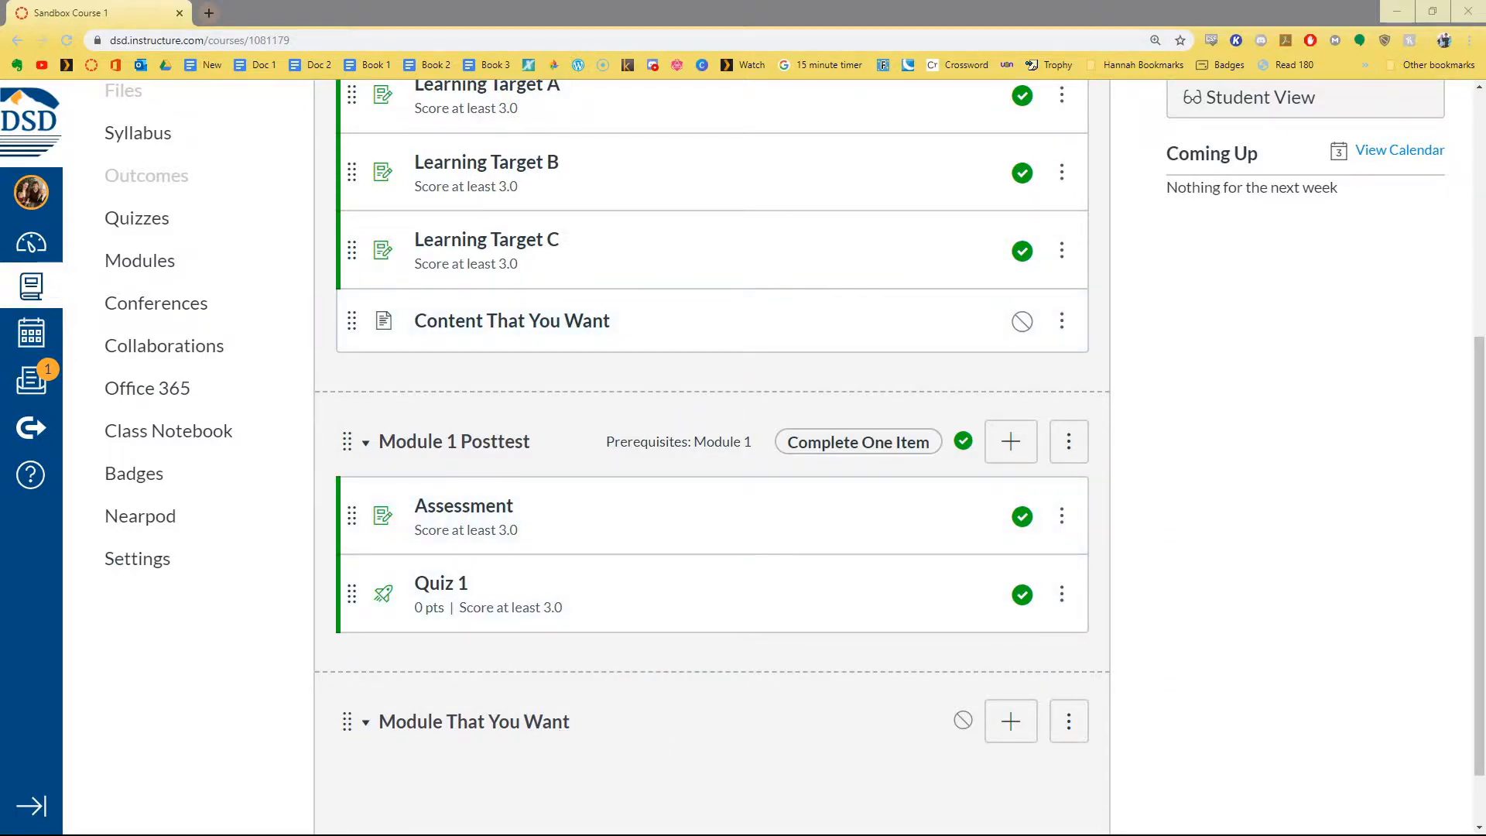
{"action": "scroll", "coordinate": [178, 569], "scroll_direction": "up", "scroll_amount": 2}
{"action": "scroll", "coordinate": [178, 569], "scroll_direction": "up", "scroll_amount": 3}
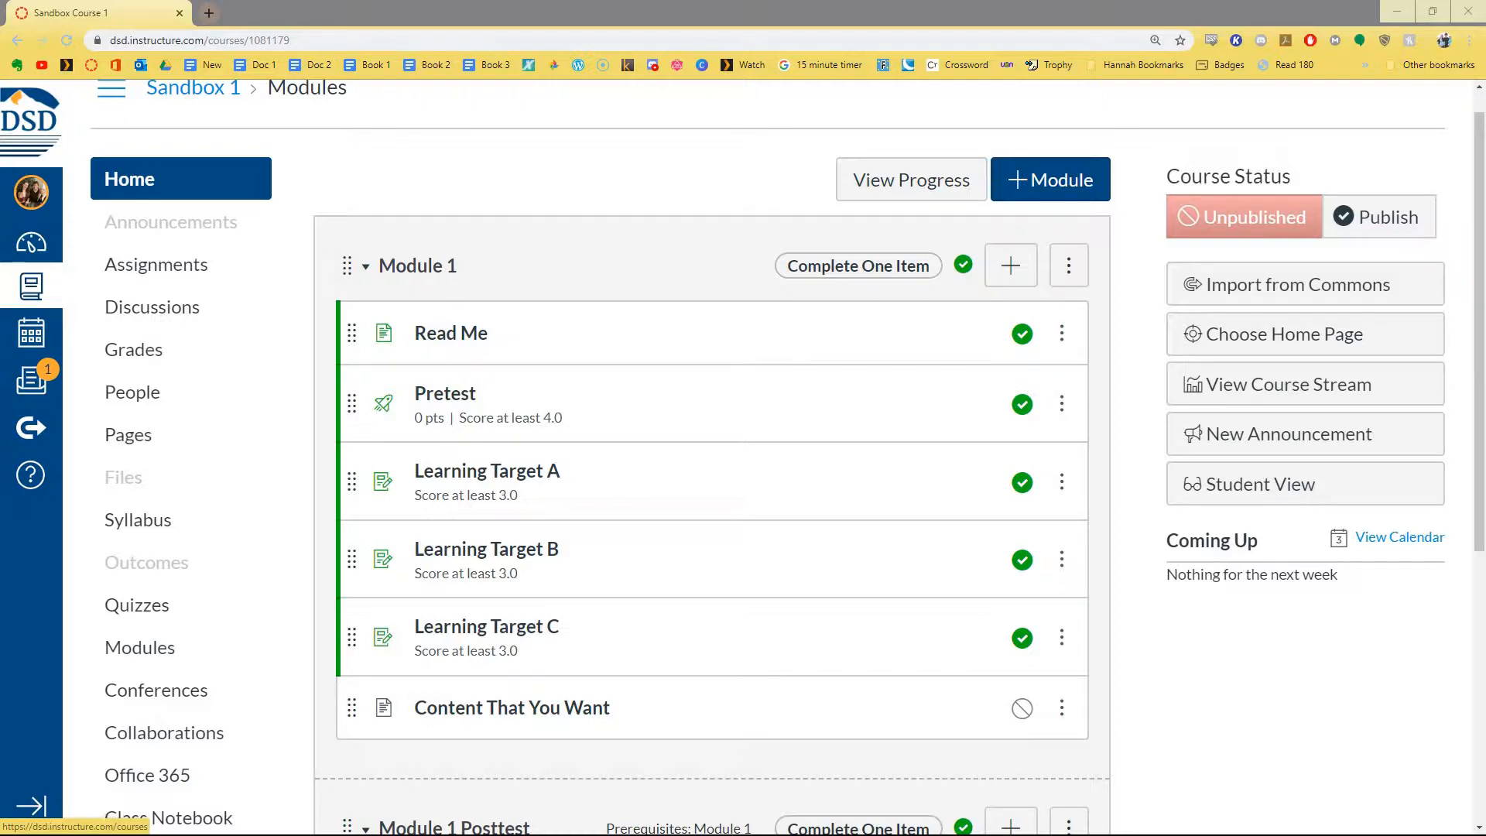
Step: Open the Test 1 course and look through its Reading Standard modules
{"action": "left_click", "coordinate": [31, 287]}
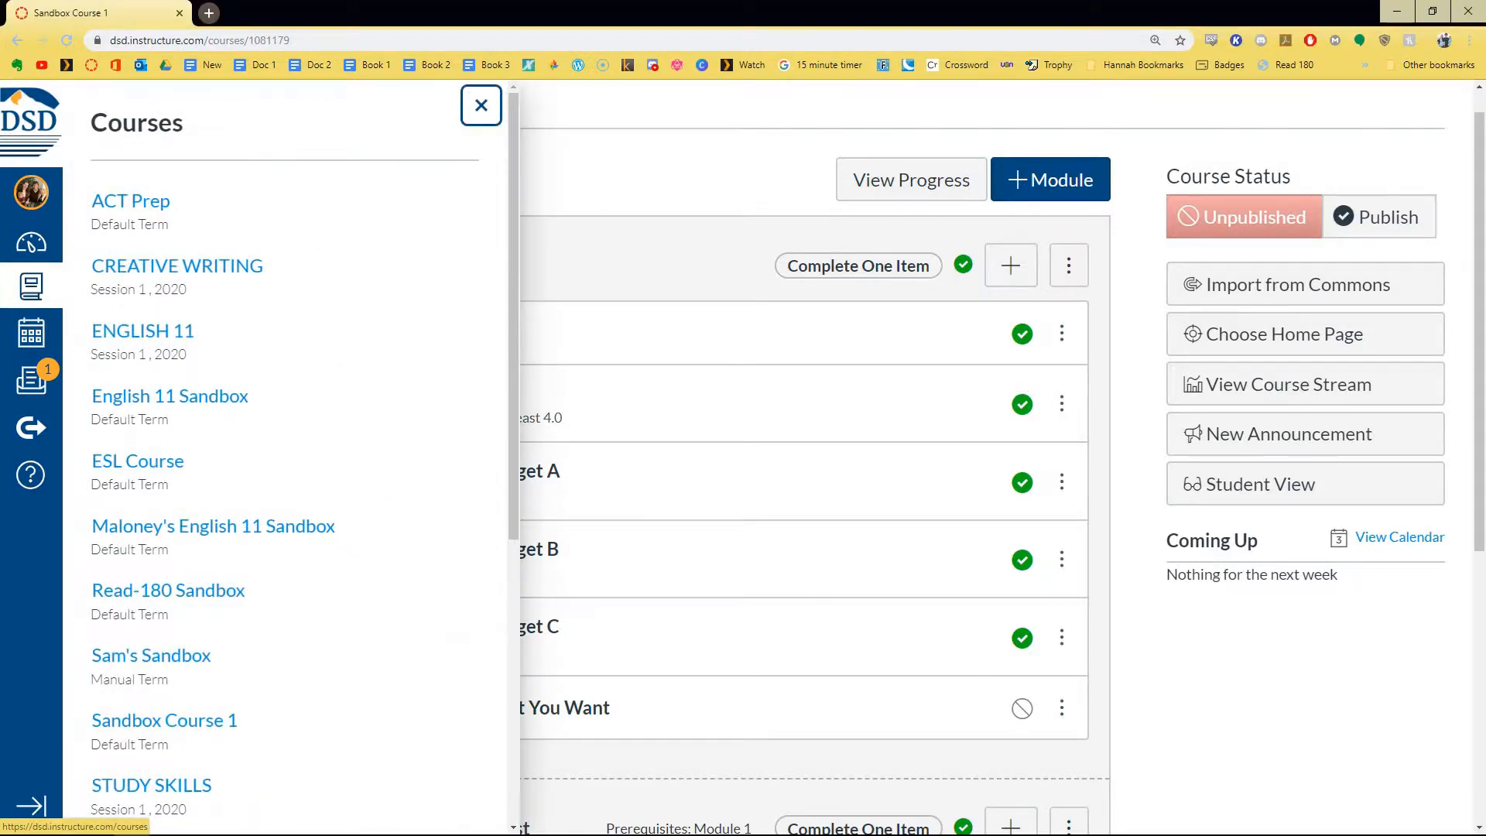
{"action": "scroll", "coordinate": [271, 465], "scroll_direction": "down", "scroll_amount": 5}
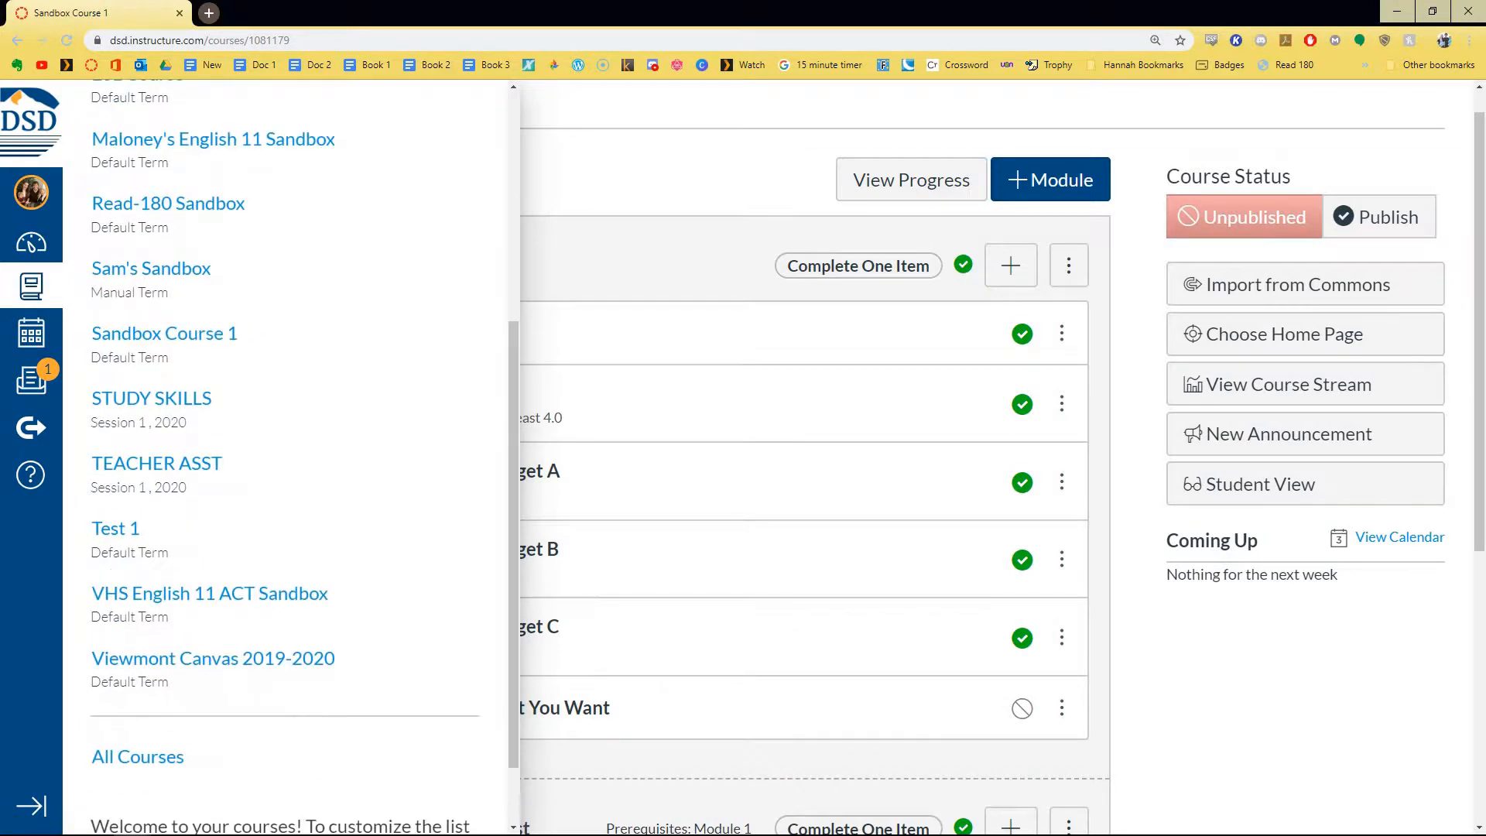
{"action": "left_click", "coordinate": [133, 534]}
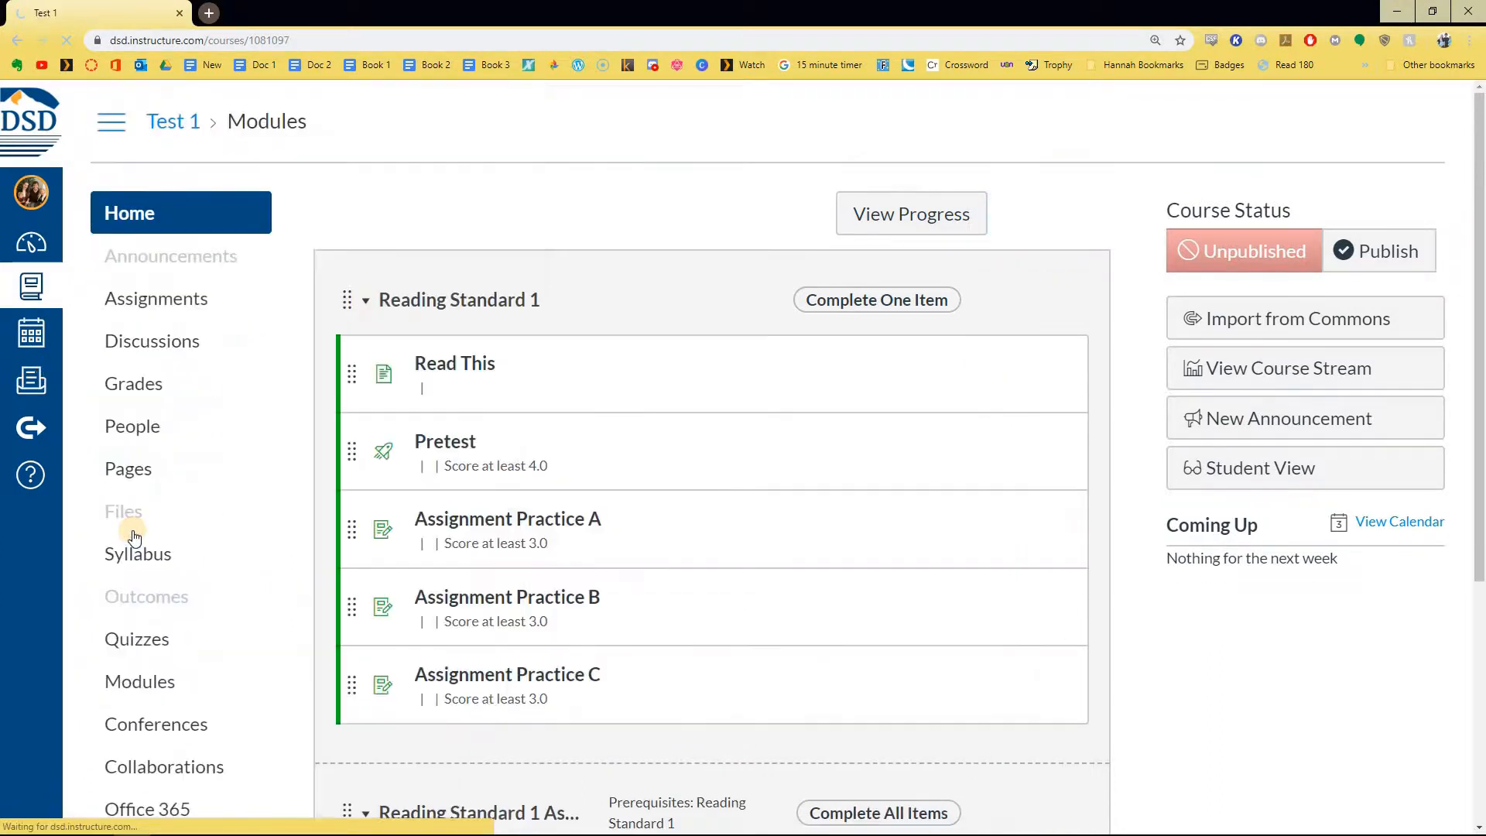
{"action": "scroll", "coordinate": [788, 573], "scroll_direction": "down", "scroll_amount": 3}
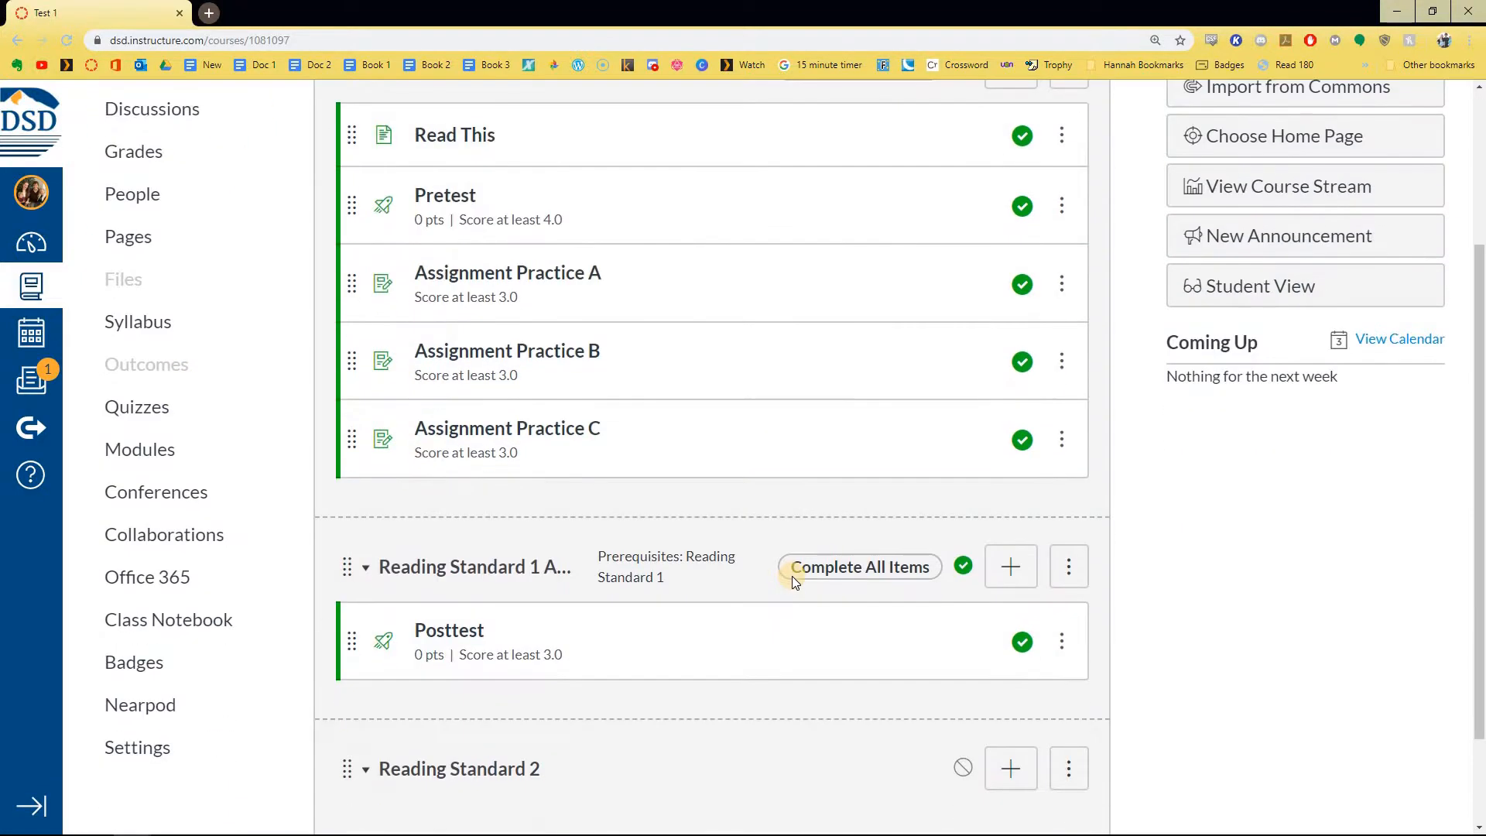
{"action": "scroll", "coordinate": [792, 576], "scroll_direction": "down", "scroll_amount": 2}
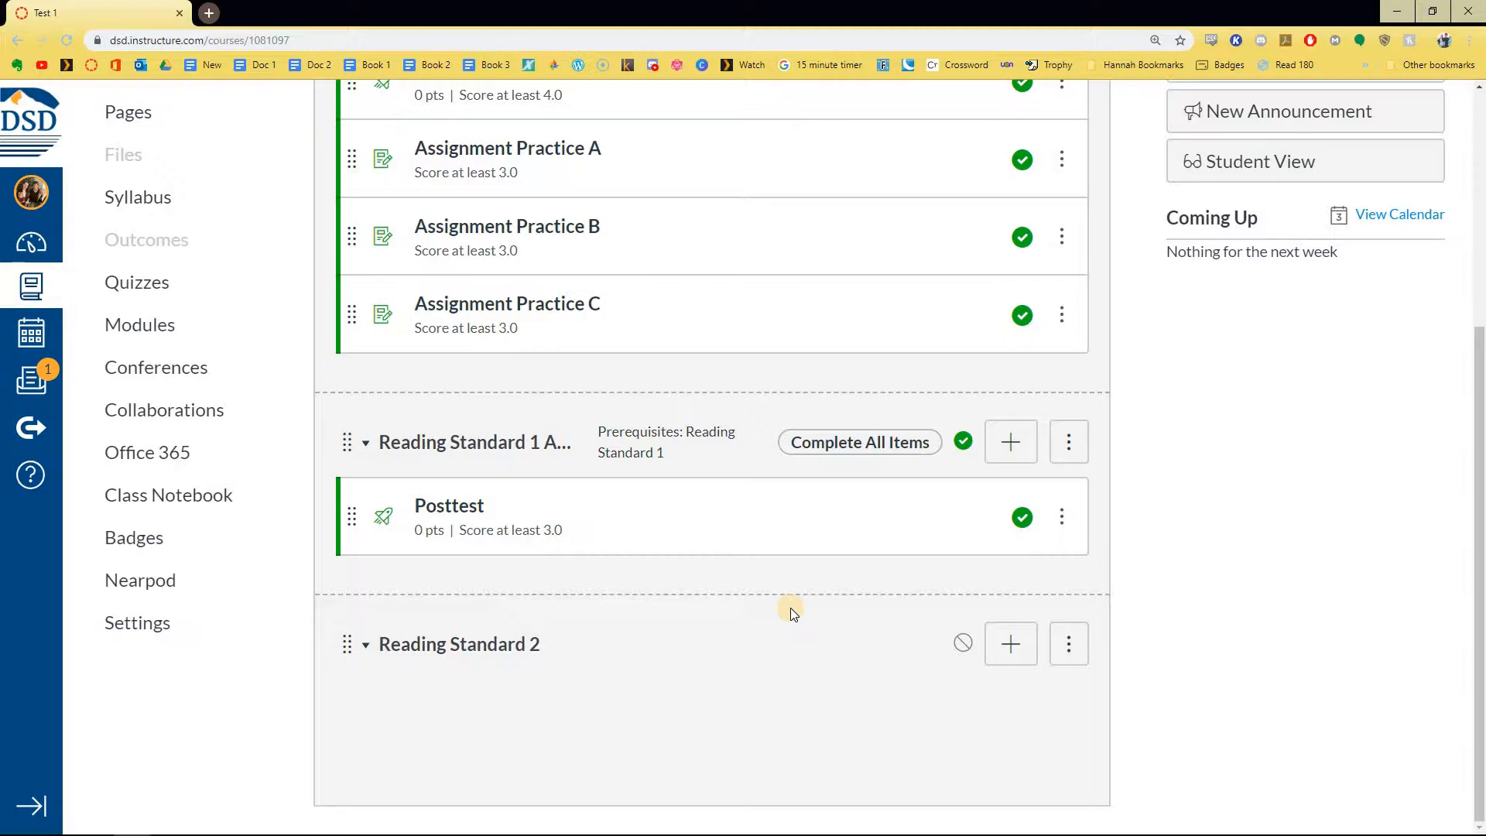
{"action": "scroll", "coordinate": [791, 607], "scroll_direction": "up", "scroll_amount": 2}
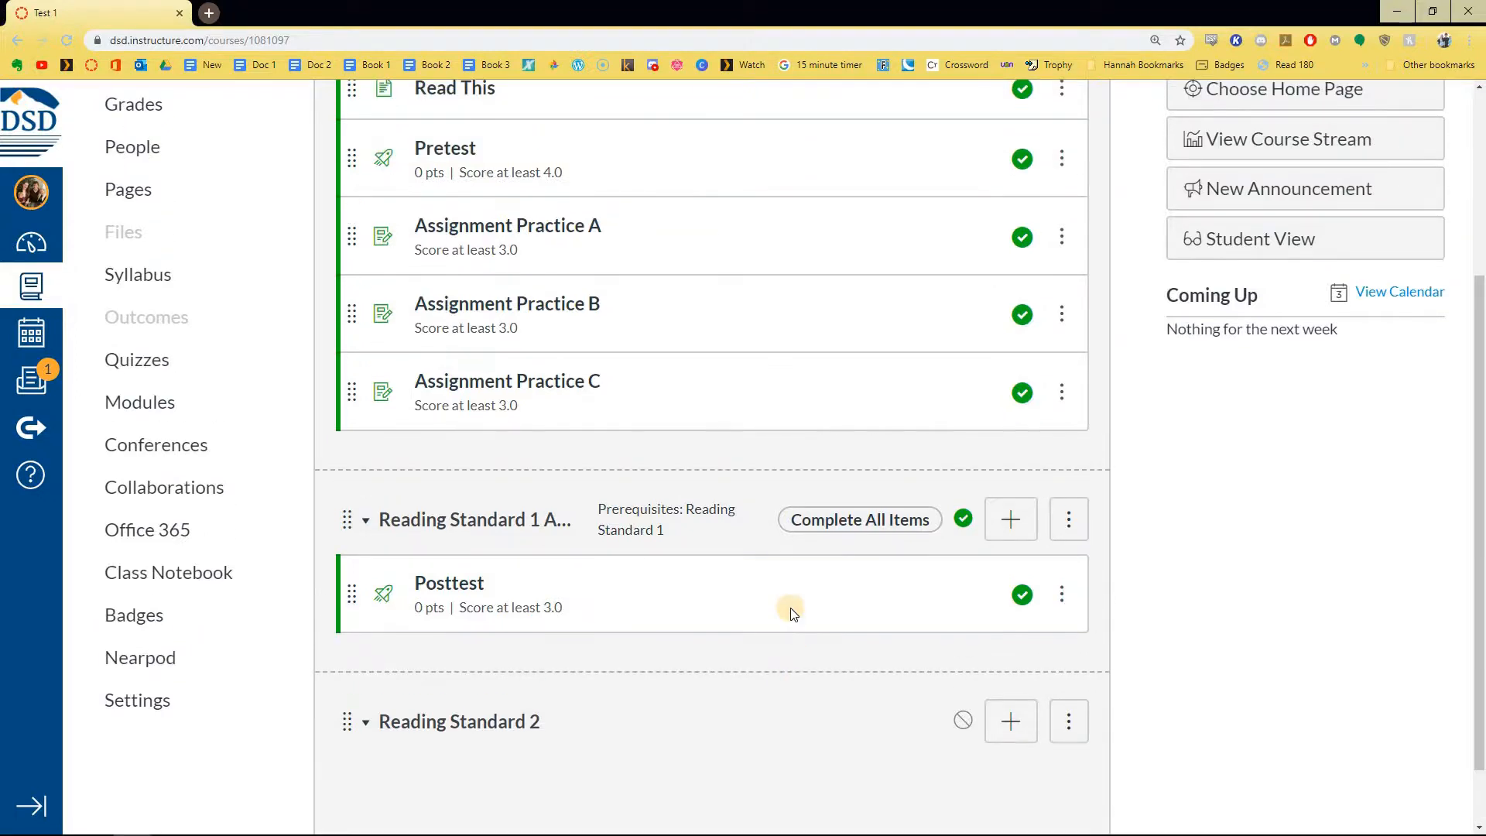
{"action": "scroll", "coordinate": [791, 607], "scroll_direction": "up", "scroll_amount": 2}
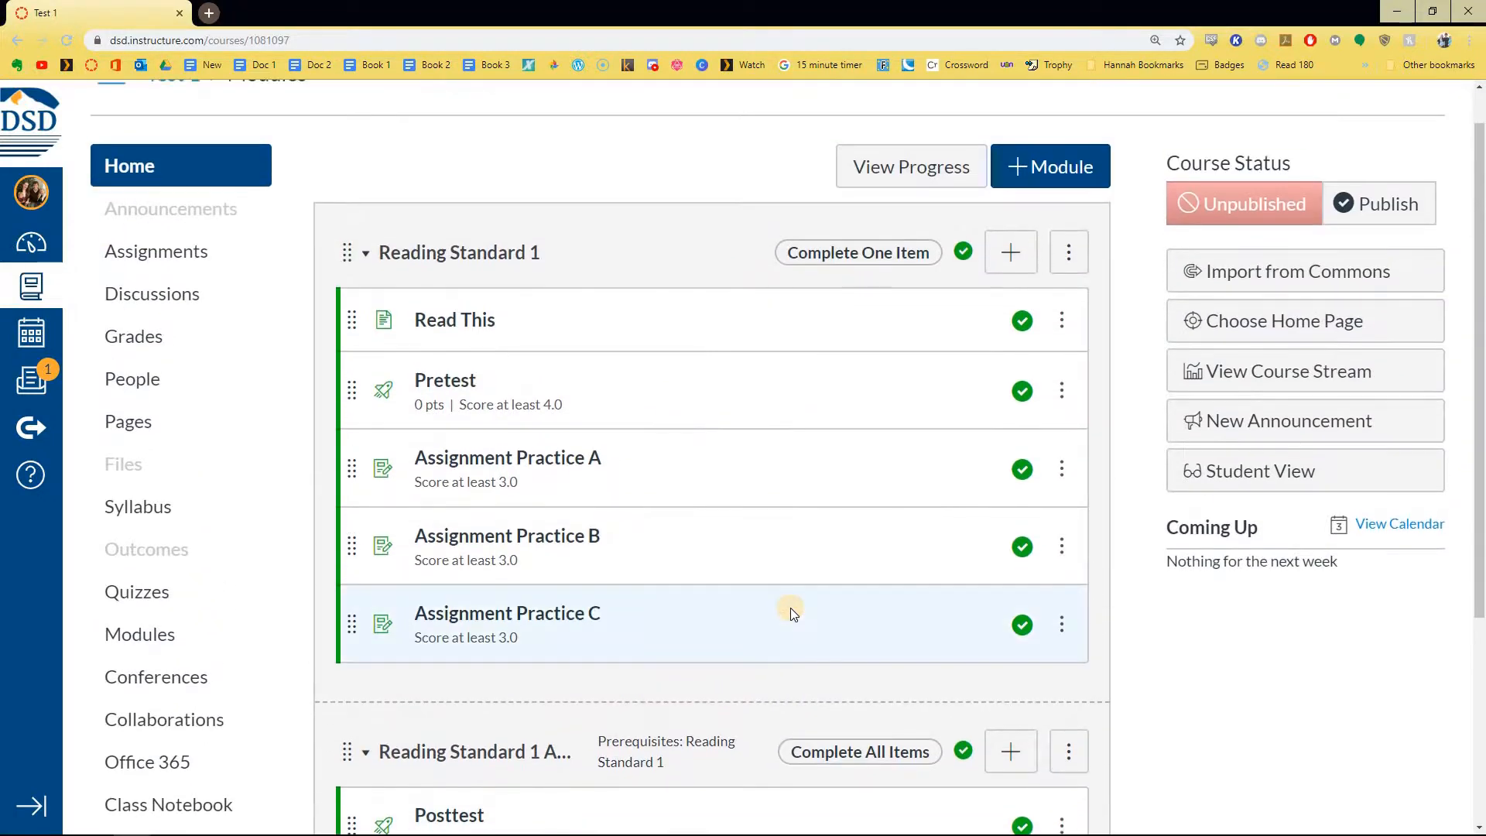
{"action": "scroll", "coordinate": [791, 607], "scroll_direction": "down", "scroll_amount": 1}
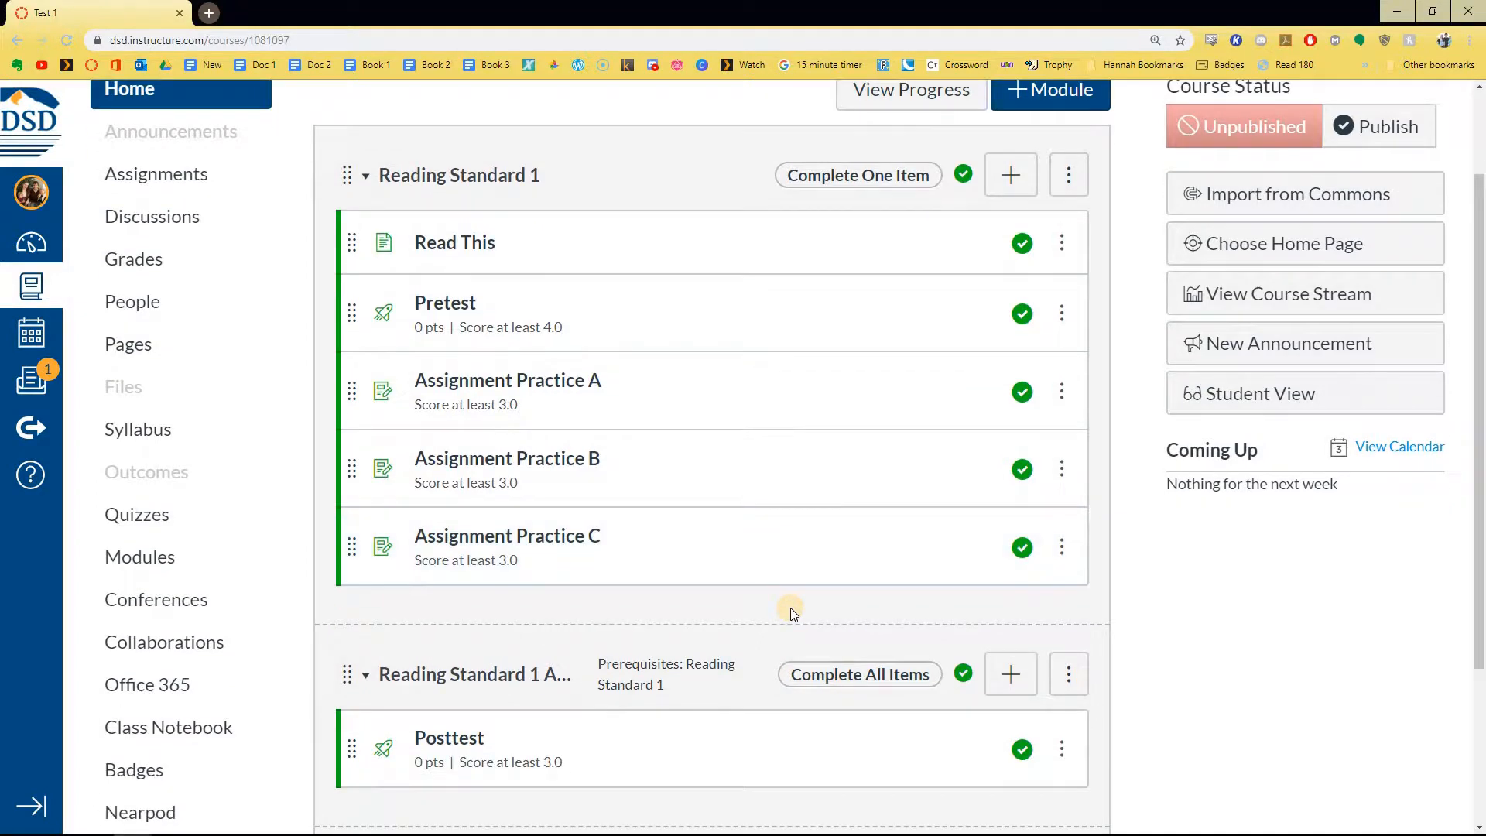
{"action": "scroll", "coordinate": [375, 601], "scroll_direction": "down", "scroll_amount": 2}
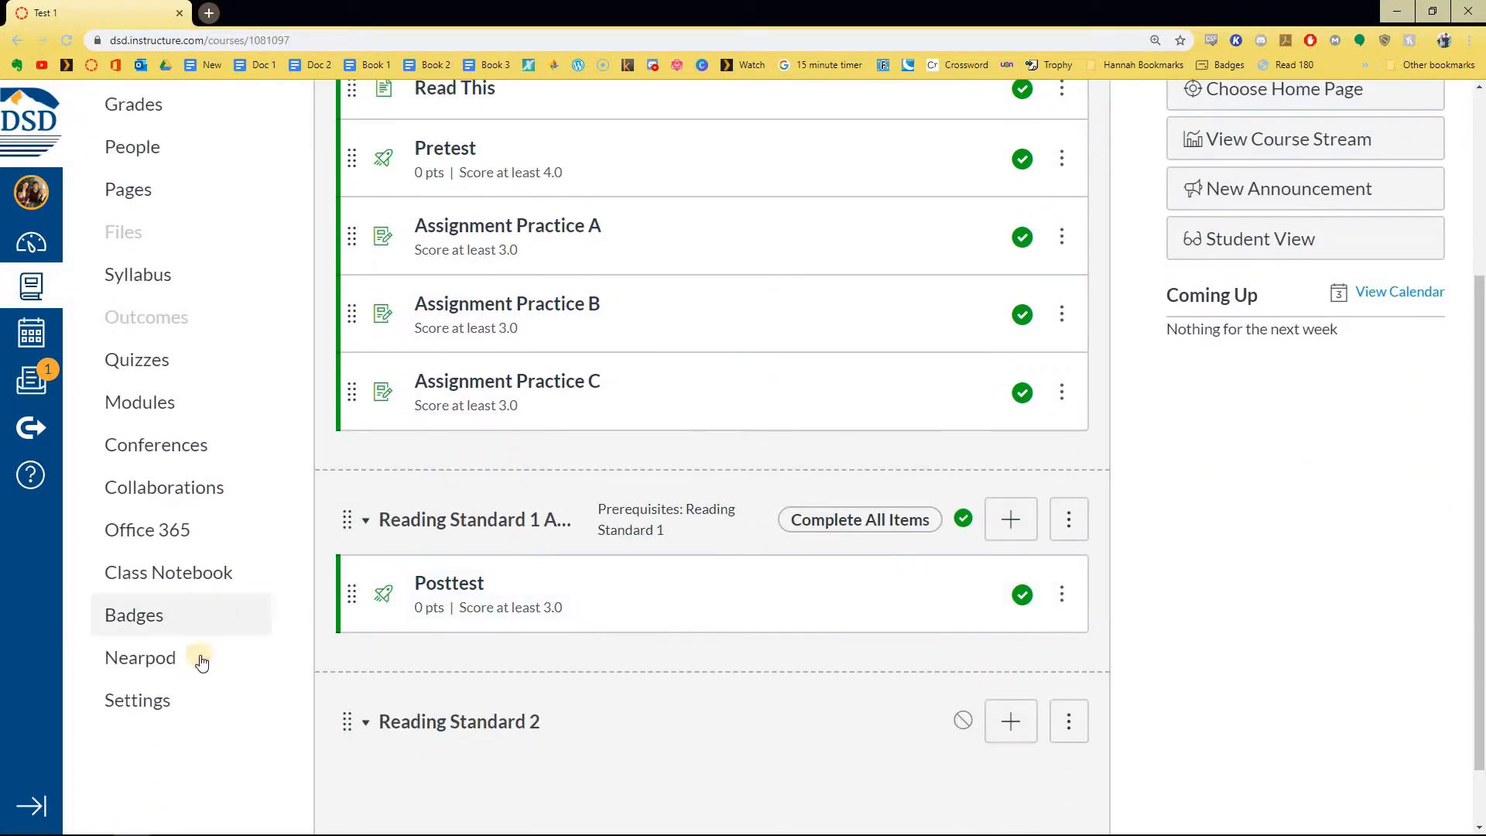
Step: Open the course content import in Test 1's settings and set the content type to Copy a Canvas Course
{"action": "left_click", "coordinate": [153, 703]}
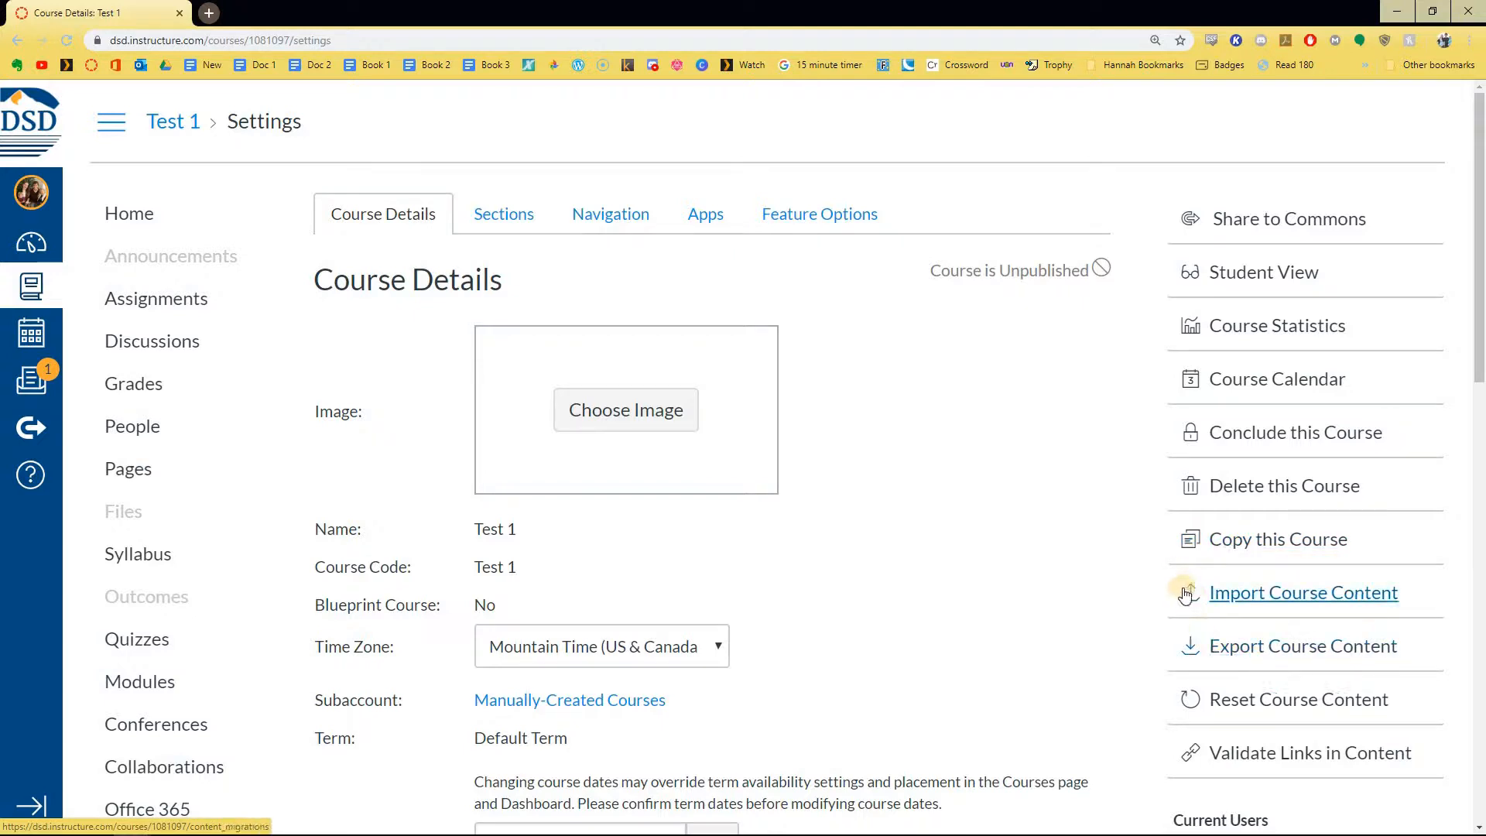
{"action": "left_click", "coordinate": [1285, 602]}
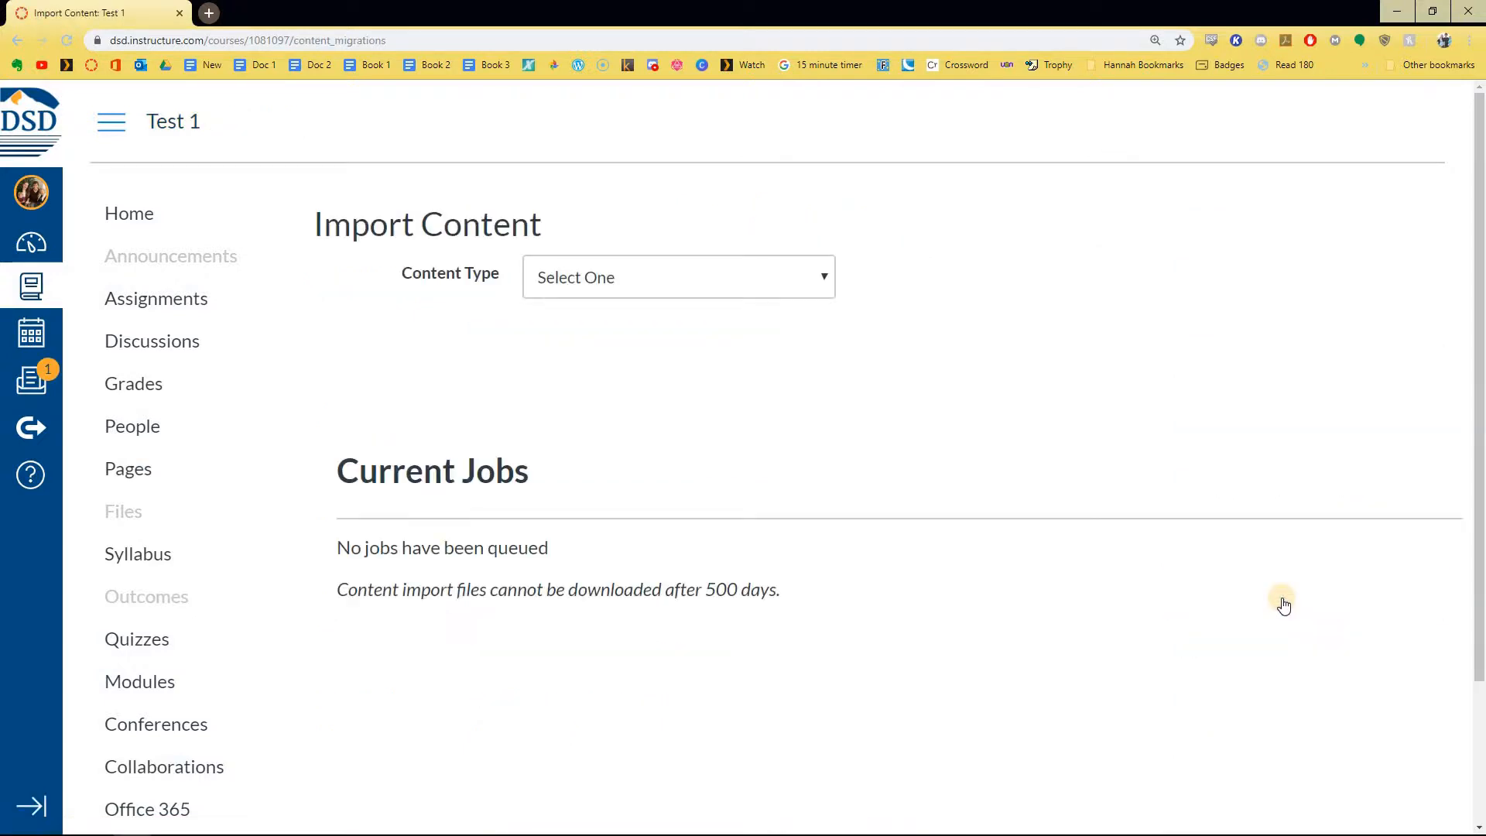
{"action": "left_click", "coordinate": [605, 280]}
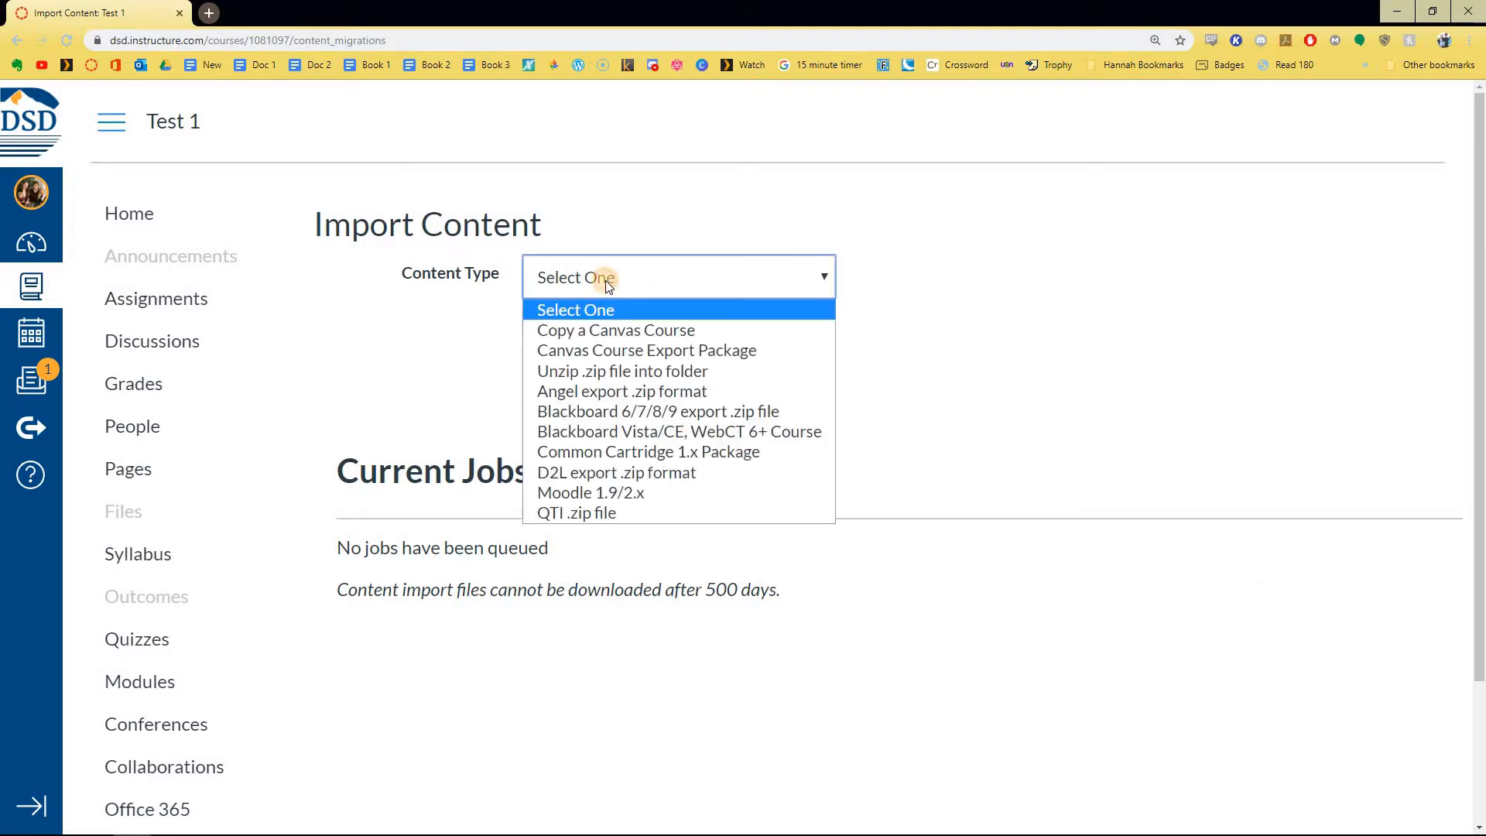
{"action": "left_click", "coordinate": [627, 331]}
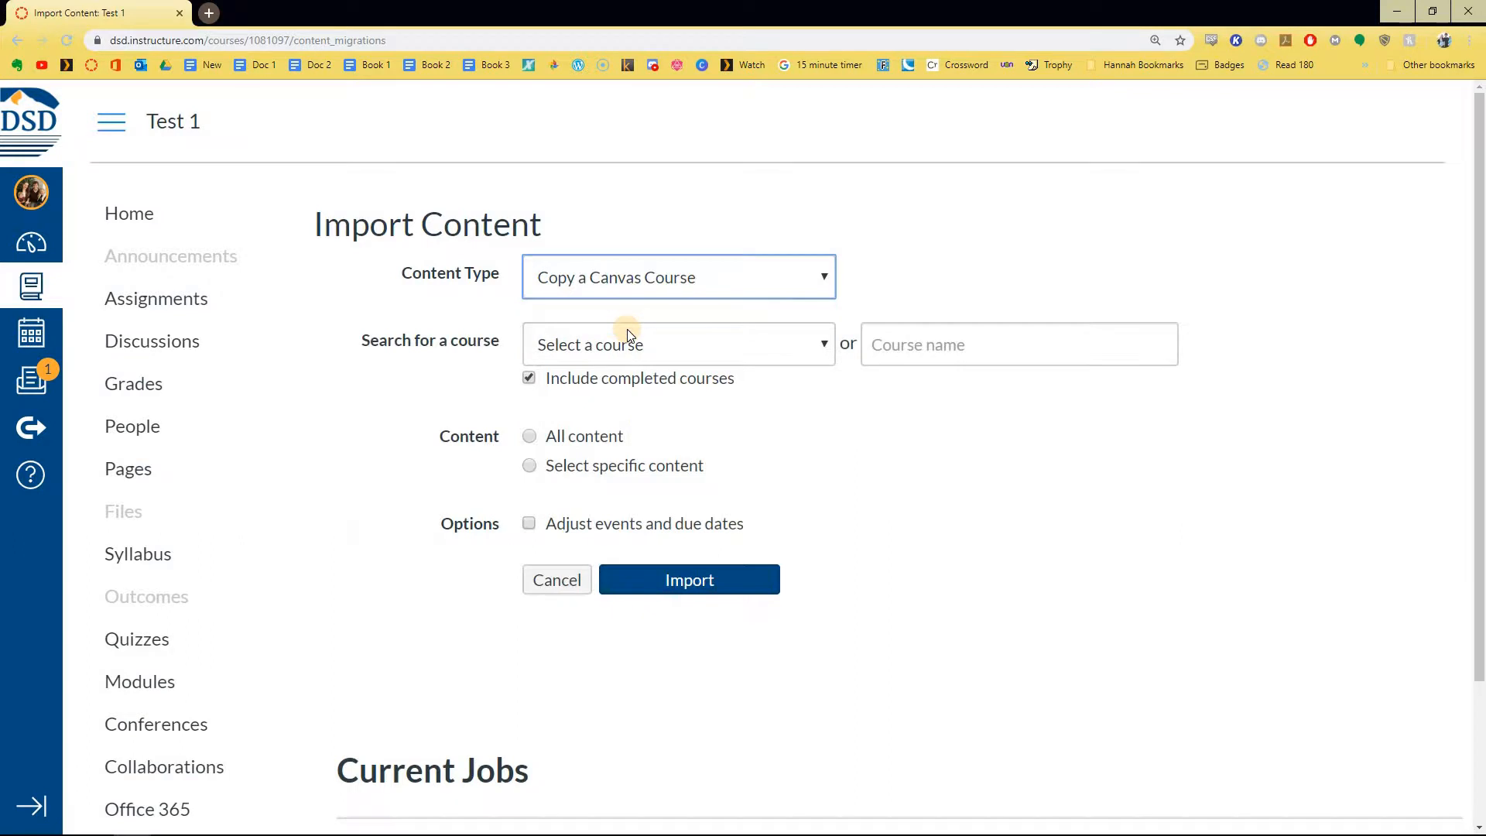
{"action": "left_click", "coordinate": [707, 280]}
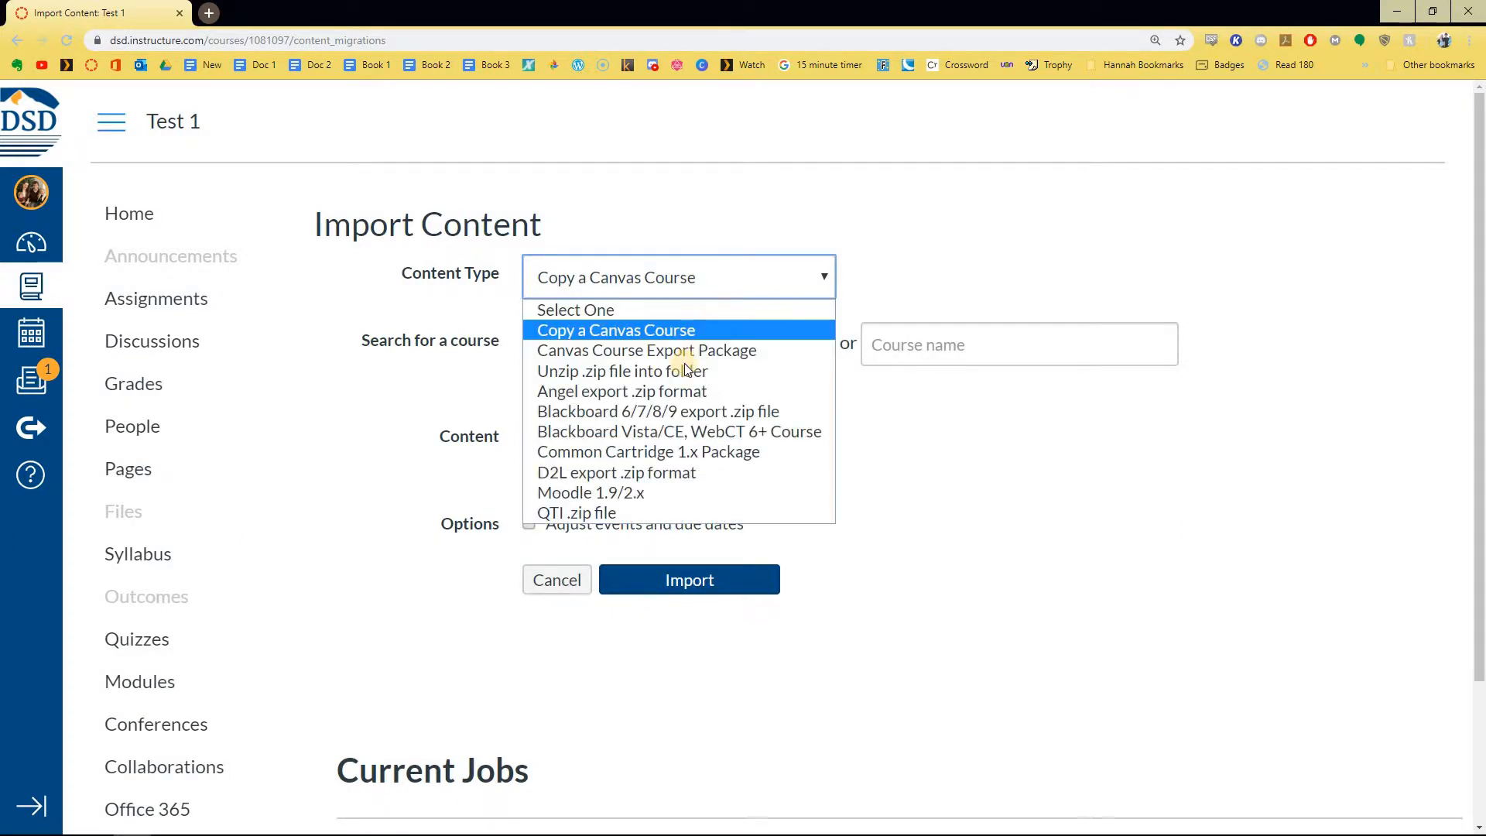
{"action": "left_click", "coordinate": [952, 232]}
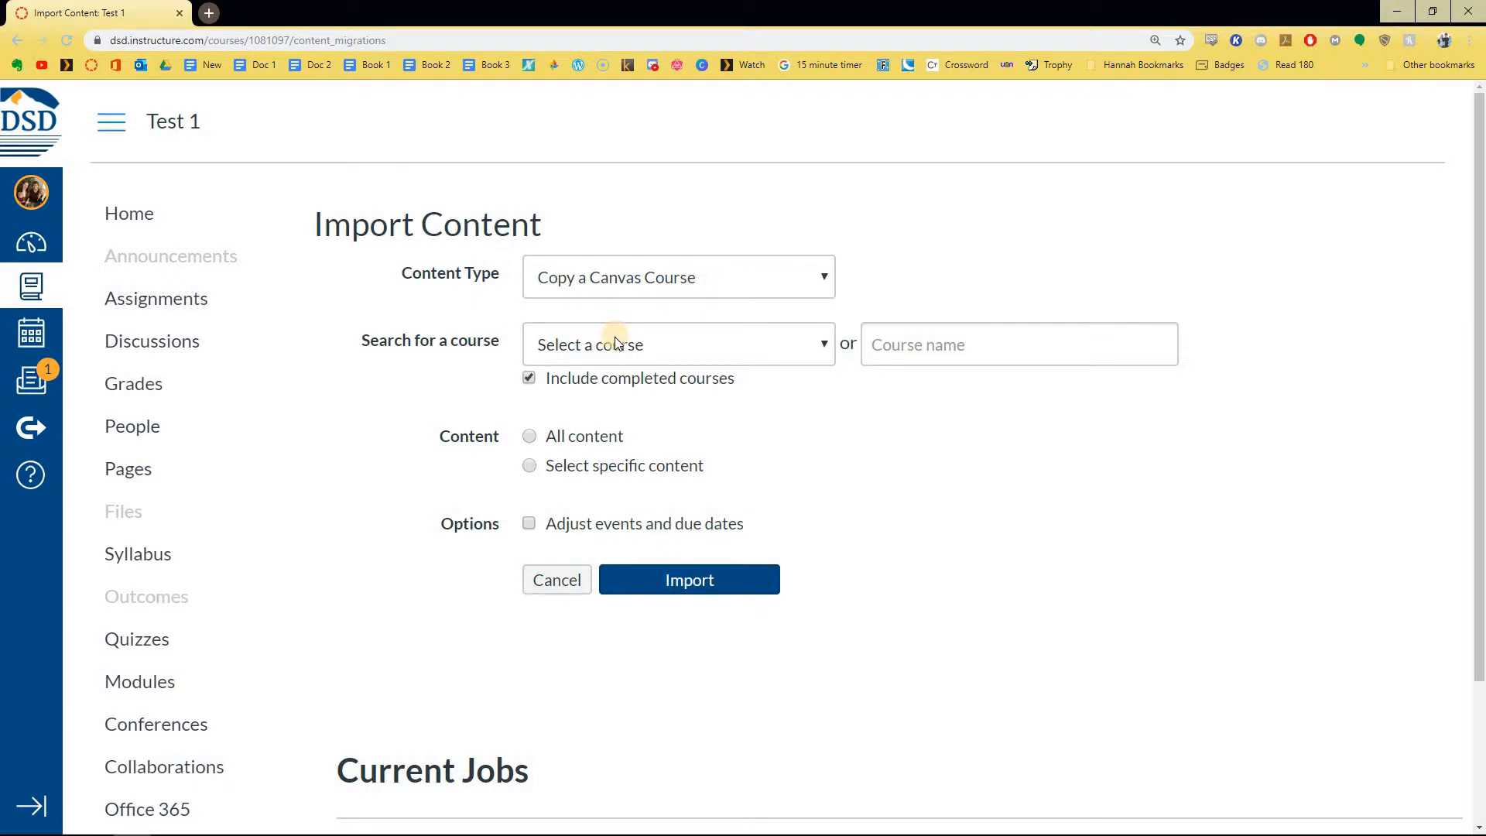
Step: Choose Sandbox Course 1 from the Default Term courses as the course to copy from
{"action": "left_click", "coordinate": [640, 345]}
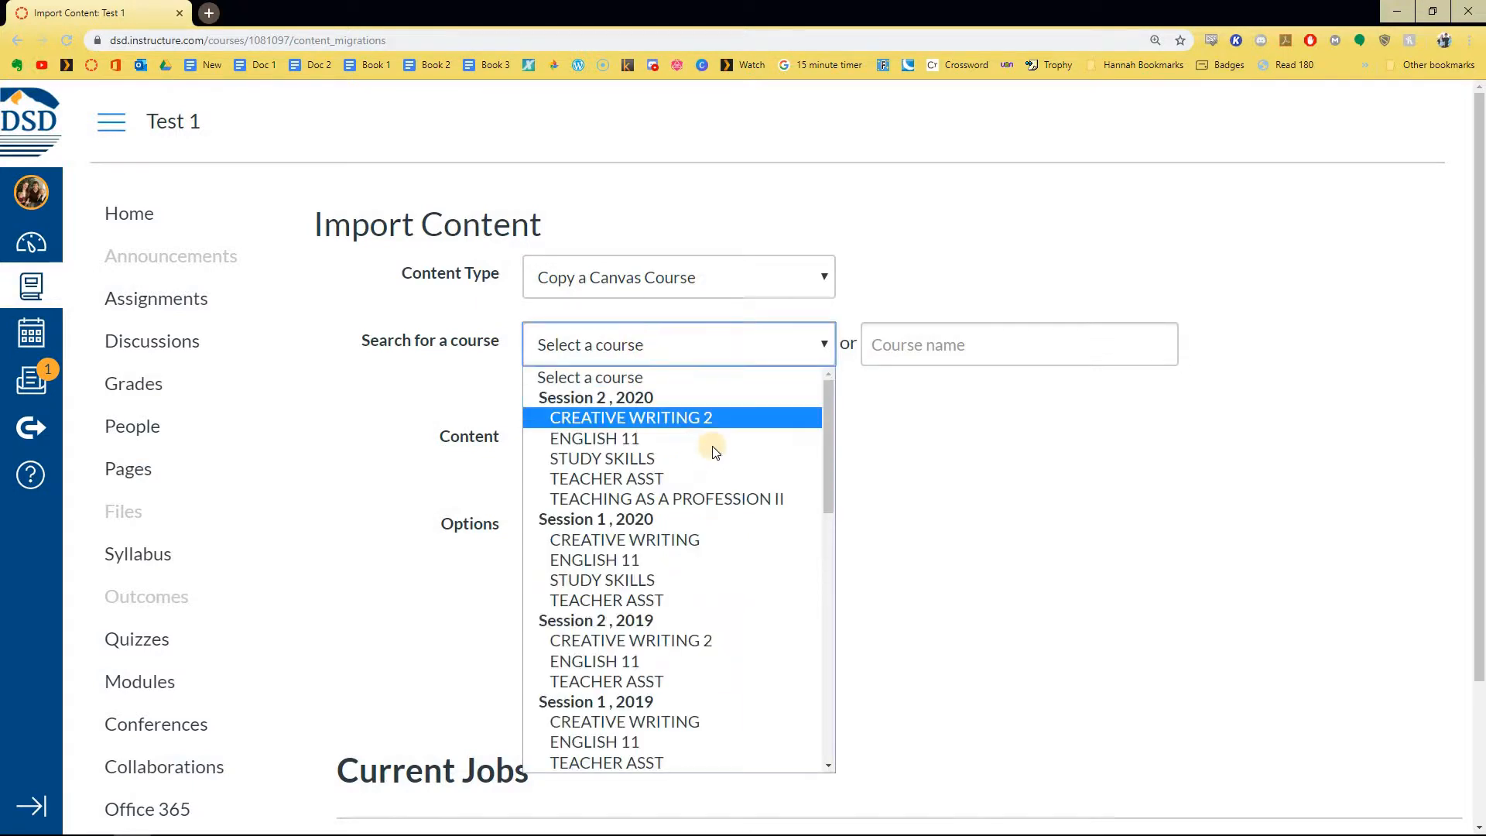
{"action": "scroll", "coordinate": [834, 434], "scroll_direction": "down", "scroll_amount": 5}
{"action": "scroll", "coordinate": [836, 620], "scroll_direction": "down", "scroll_amount": 4}
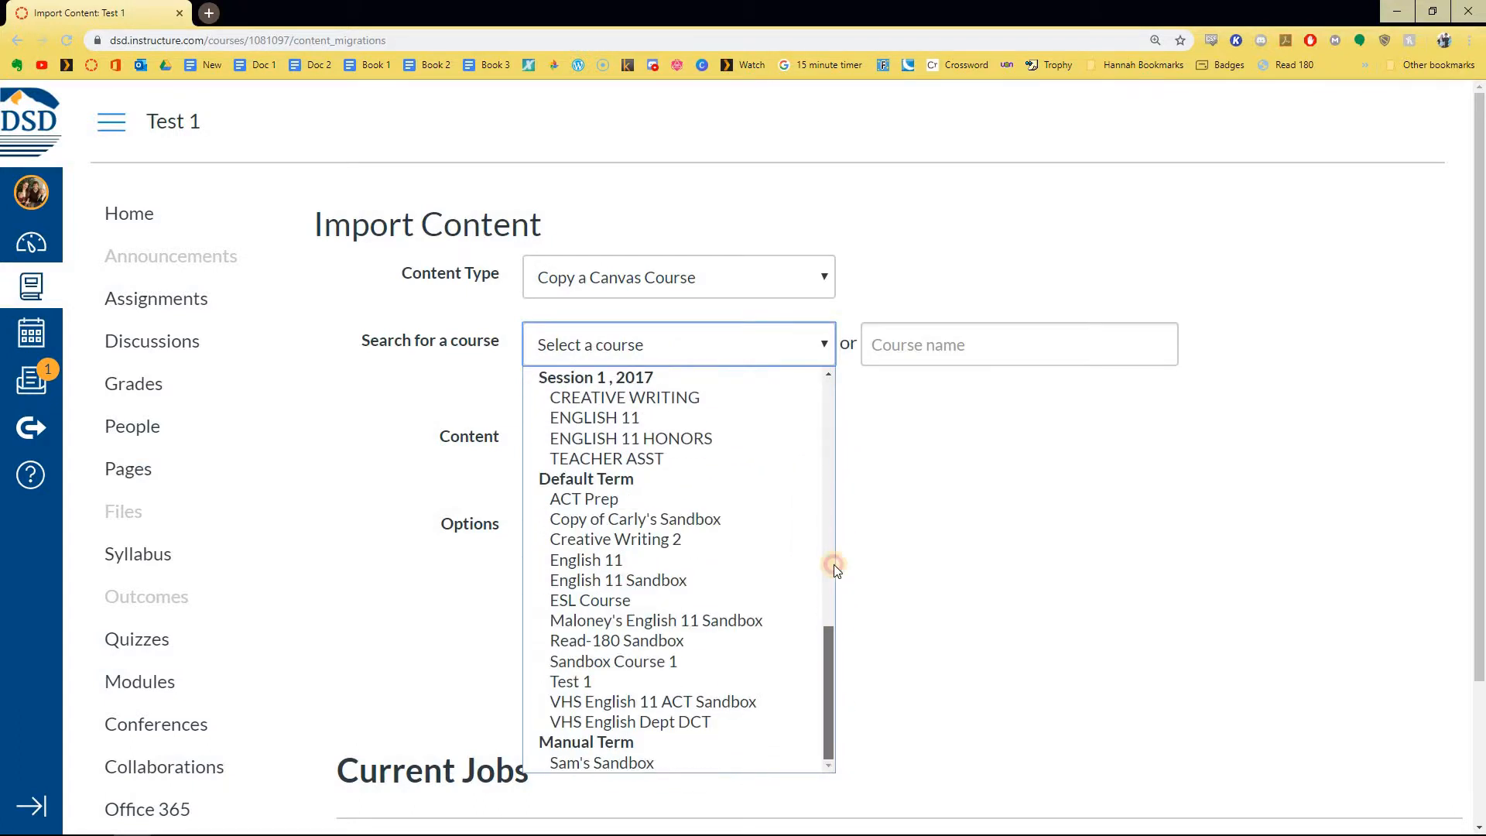
{"action": "scroll", "coordinate": [834, 564], "scroll_direction": "up", "scroll_amount": 9}
{"action": "scroll", "coordinate": [836, 406], "scroll_direction": "down", "scroll_amount": 2}
{"action": "scroll", "coordinate": [828, 402], "scroll_direction": "down", "scroll_amount": 6}
{"action": "scroll", "coordinate": [843, 418], "scroll_direction": "up", "scroll_amount": 14}
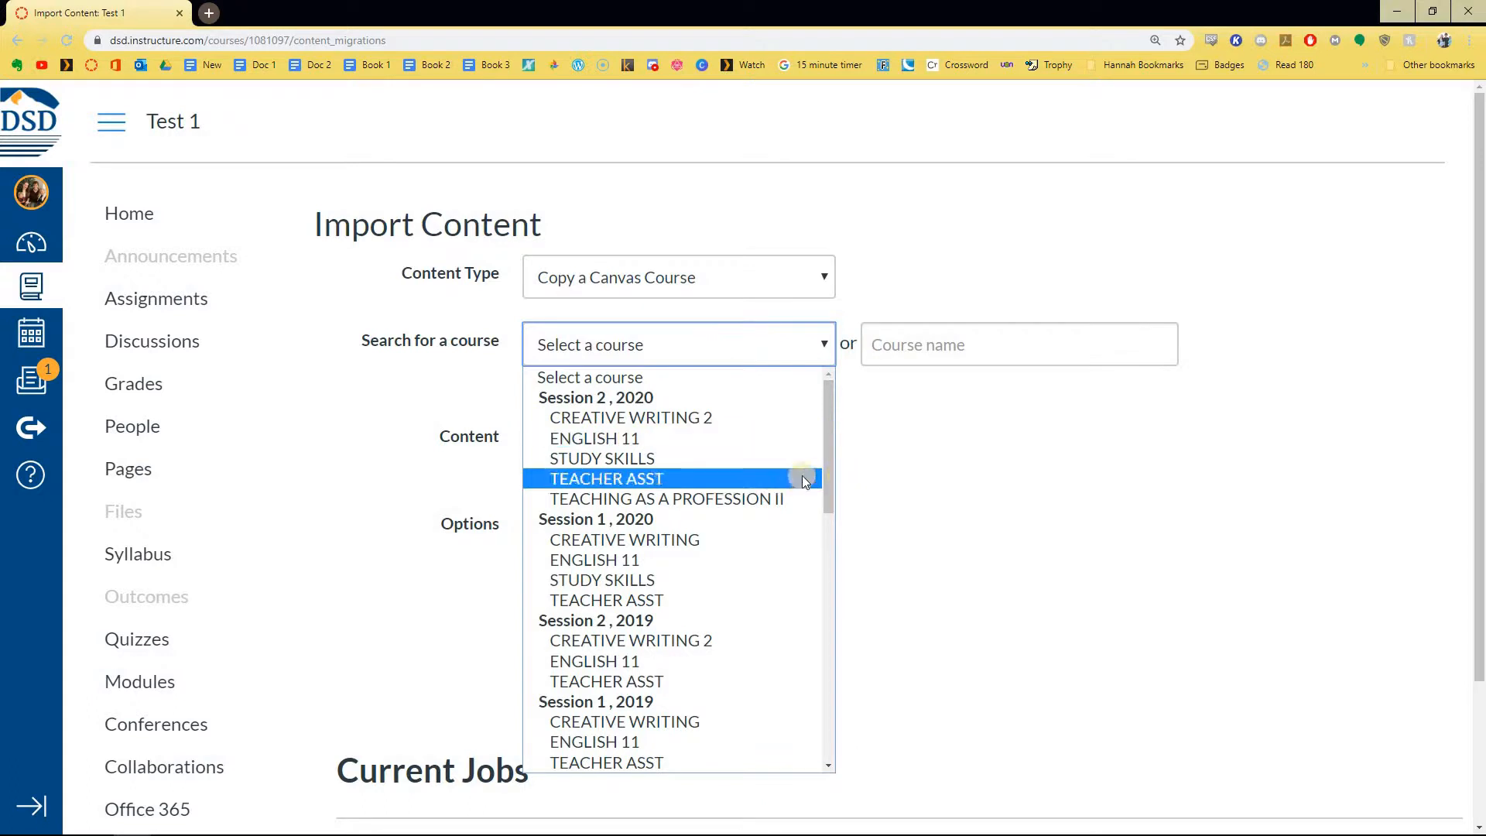
{"action": "scroll", "coordinate": [790, 457], "scroll_direction": "down", "scroll_amount": 1}
{"action": "scroll", "coordinate": [790, 457], "scroll_direction": "down", "scroll_amount": 4}
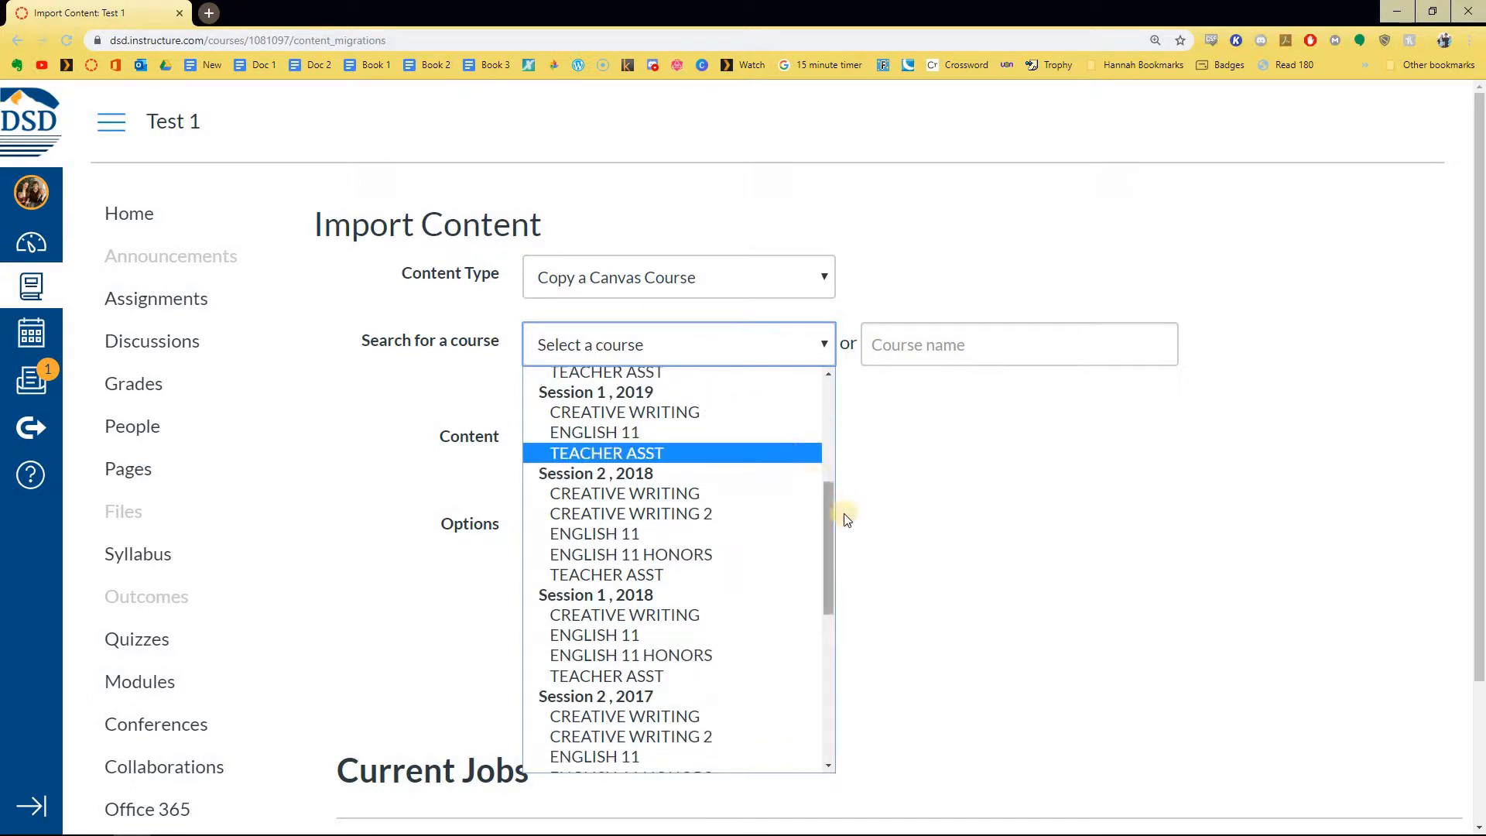
{"action": "left_click_drag", "start_coordinate": [829, 537], "coordinate": [747, 589]}
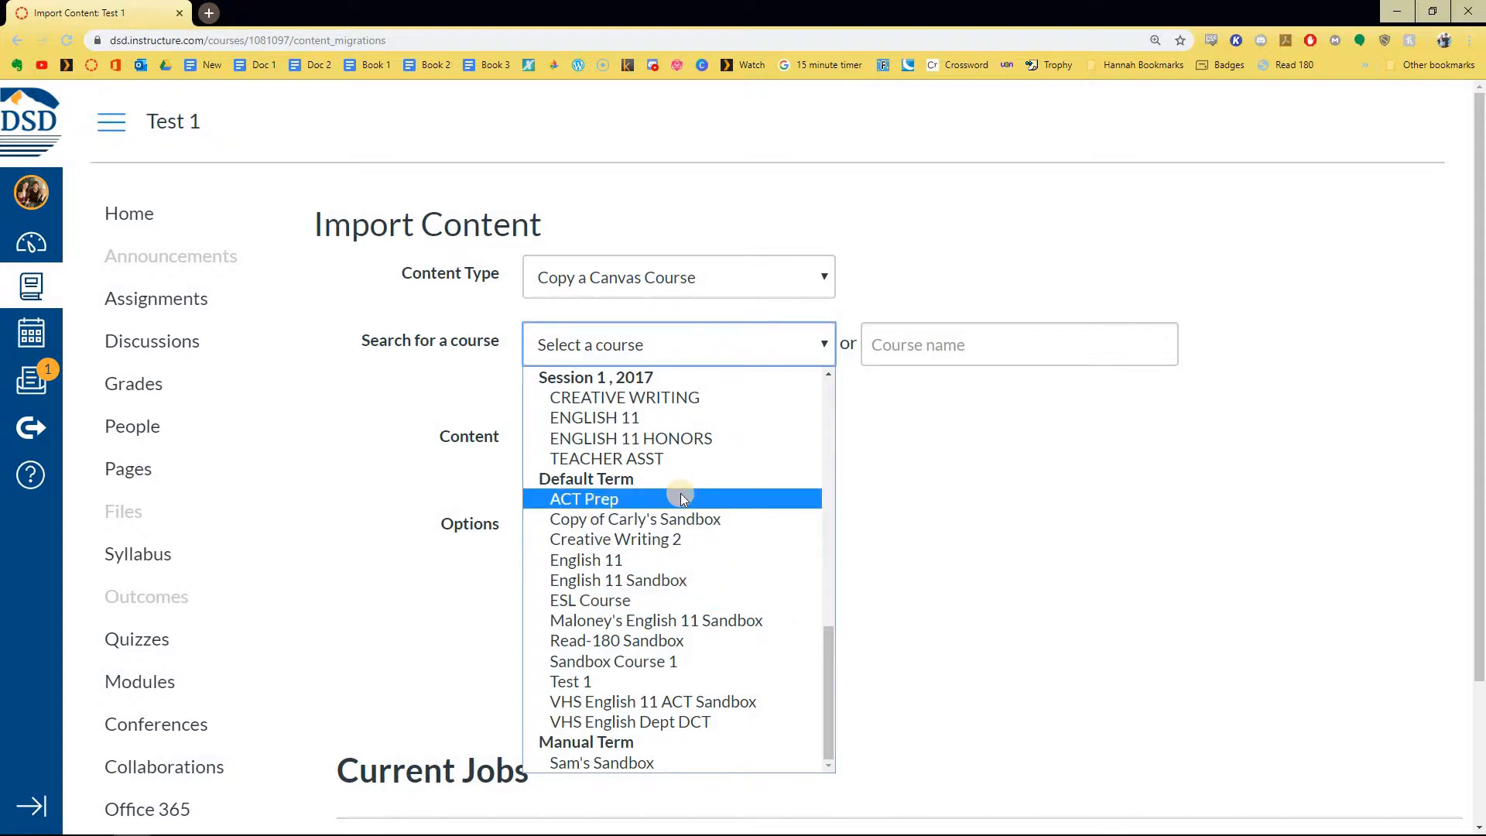
{"action": "left_click", "coordinate": [667, 662]}
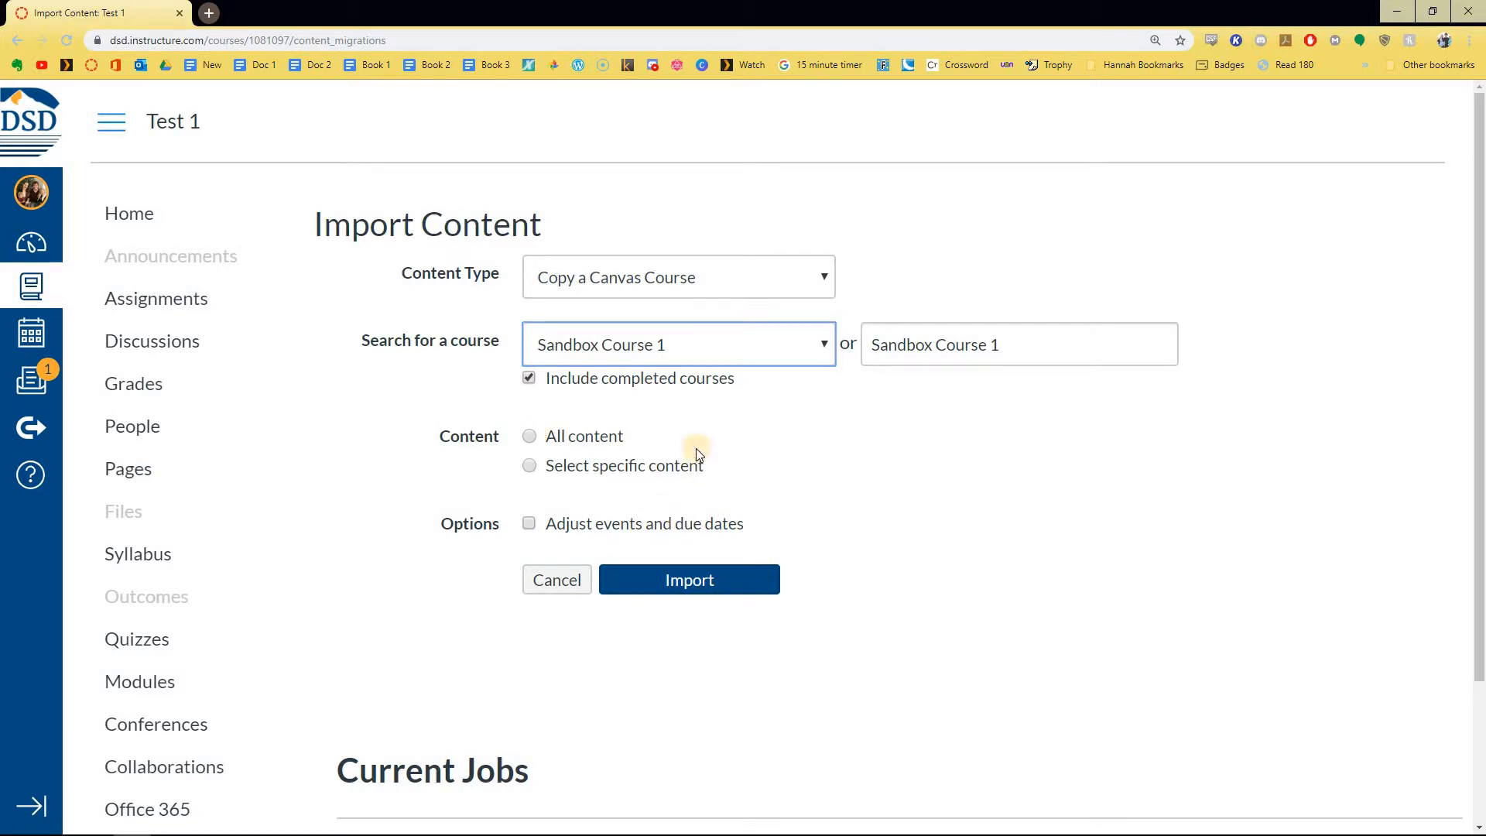
Step: Set the import to select specific content and start the course copy
{"action": "left_click", "coordinate": [529, 436]}
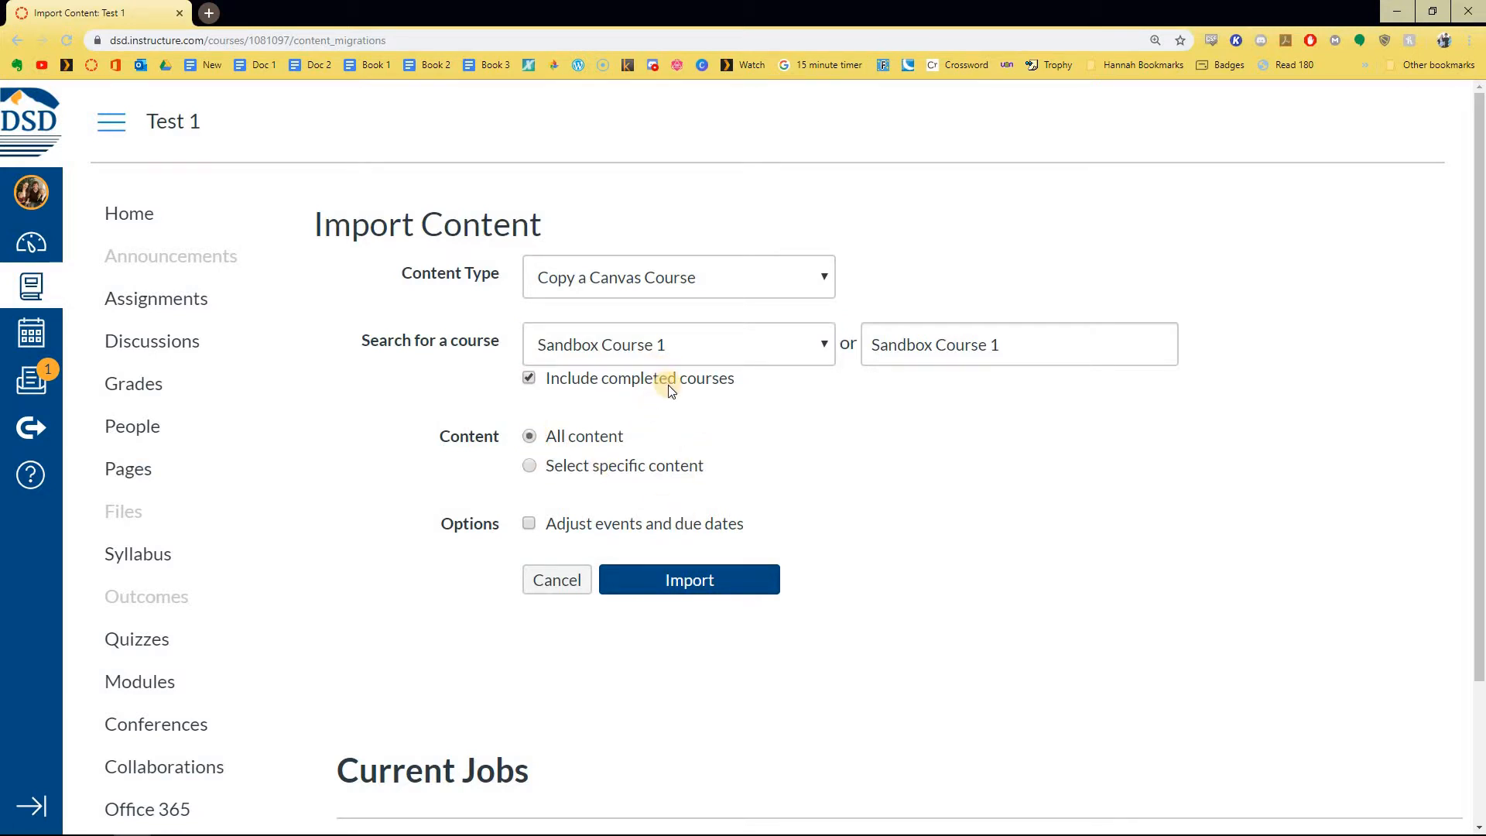
{"action": "left_click", "coordinate": [529, 465]}
{"action": "scroll", "coordinate": [672, 453], "scroll_direction": "down", "scroll_amount": 1}
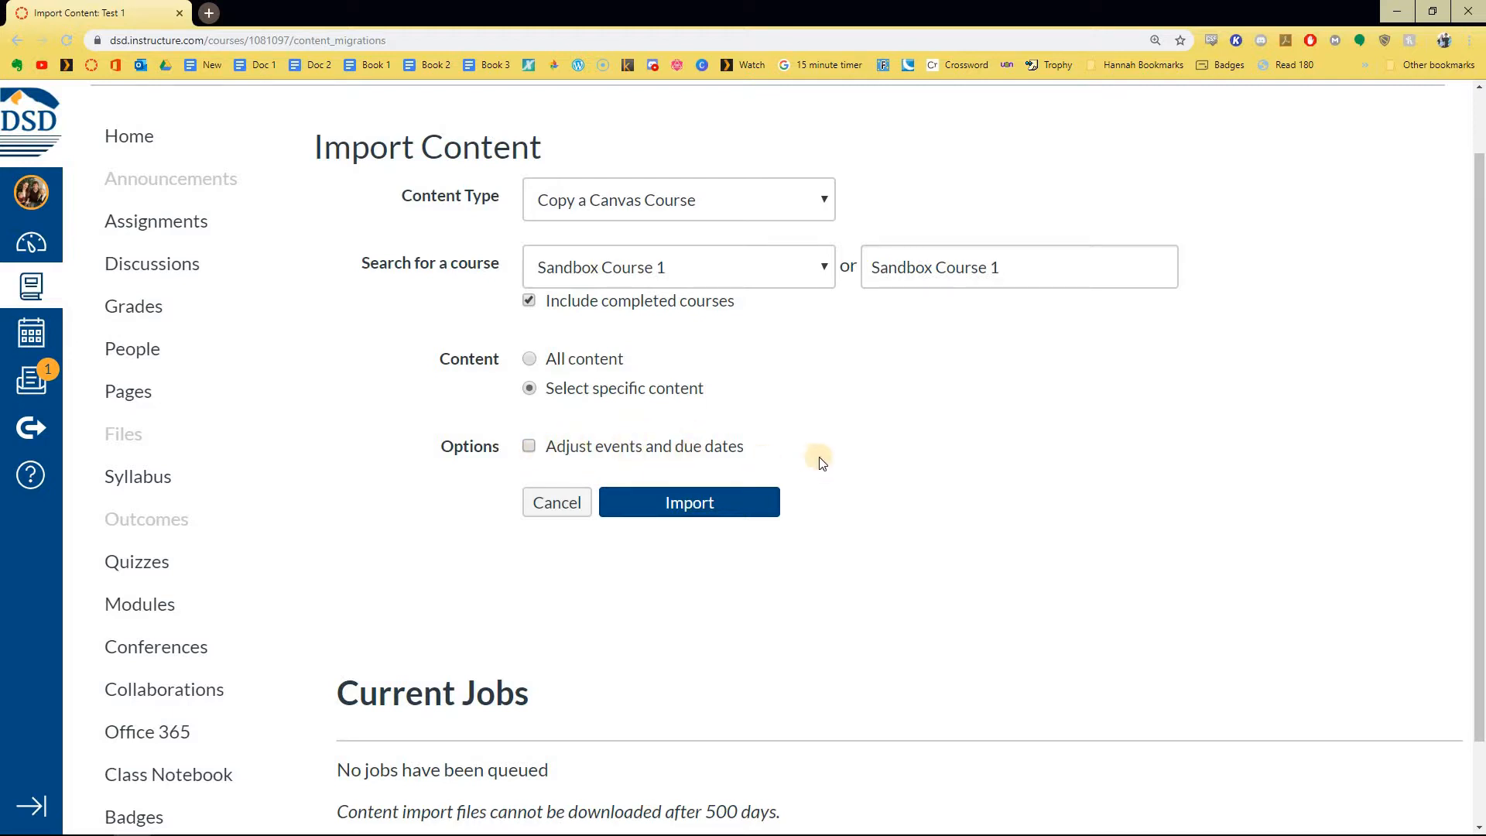
{"action": "scroll", "coordinate": [1059, 498], "scroll_direction": "up", "scroll_amount": 1}
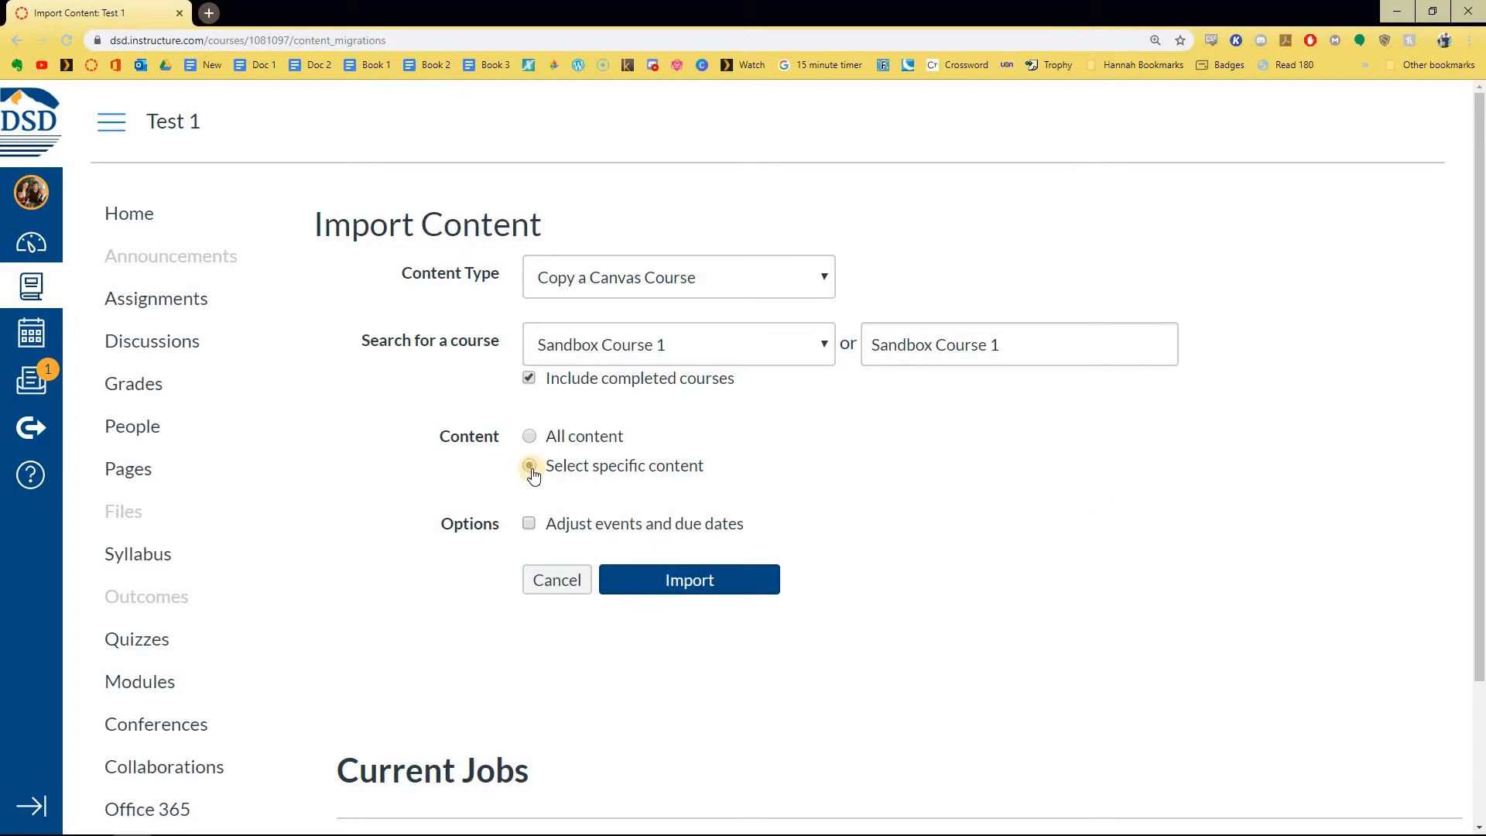
{"action": "left_click", "coordinate": [673, 588]}
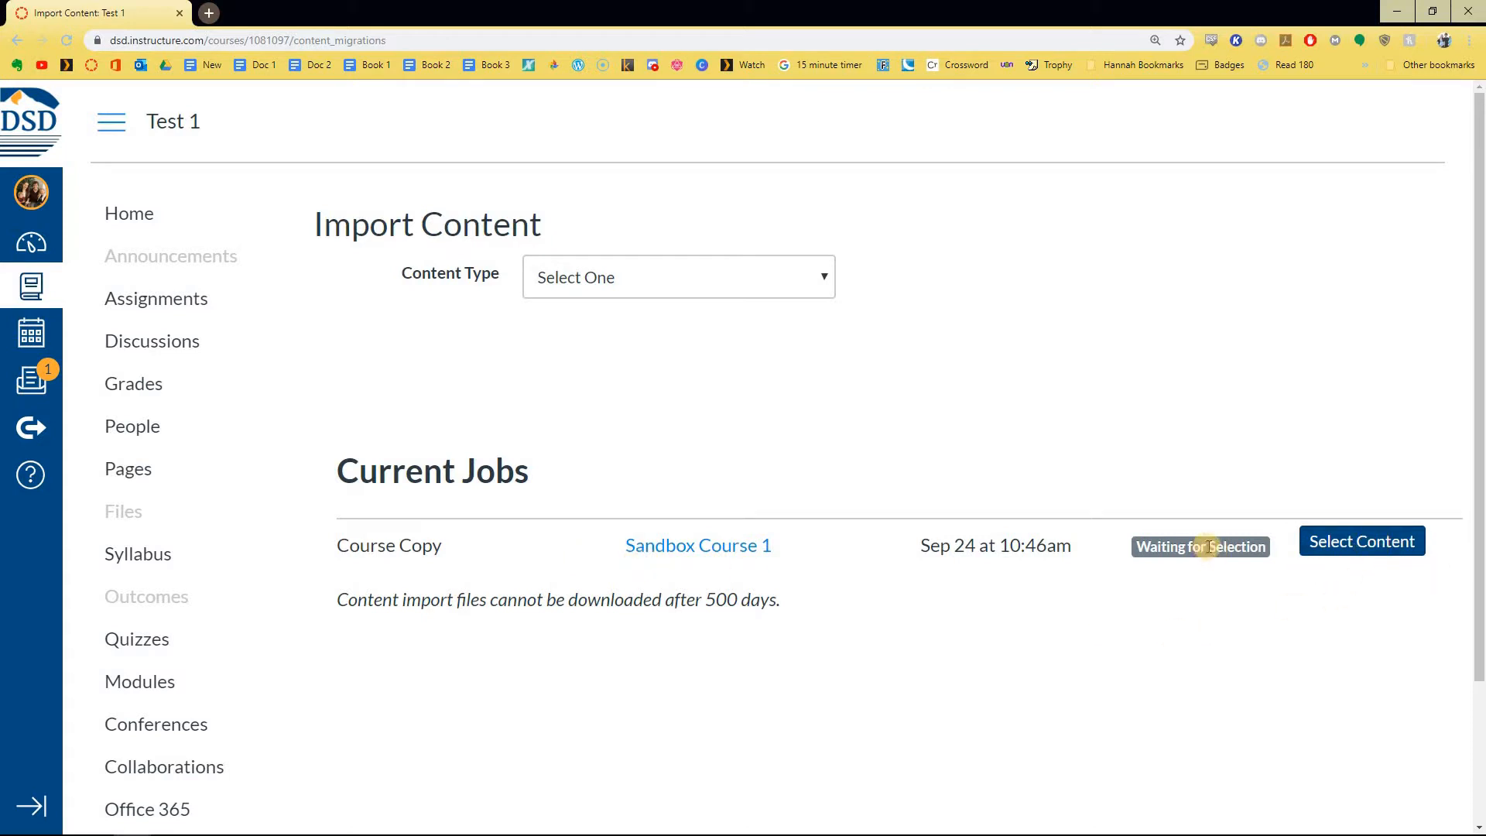
Step: Open the content selection for the Sandbox Course 1 copy and include the Module That You Want module and the Content That You Want page
{"action": "left_click", "coordinate": [1351, 547]}
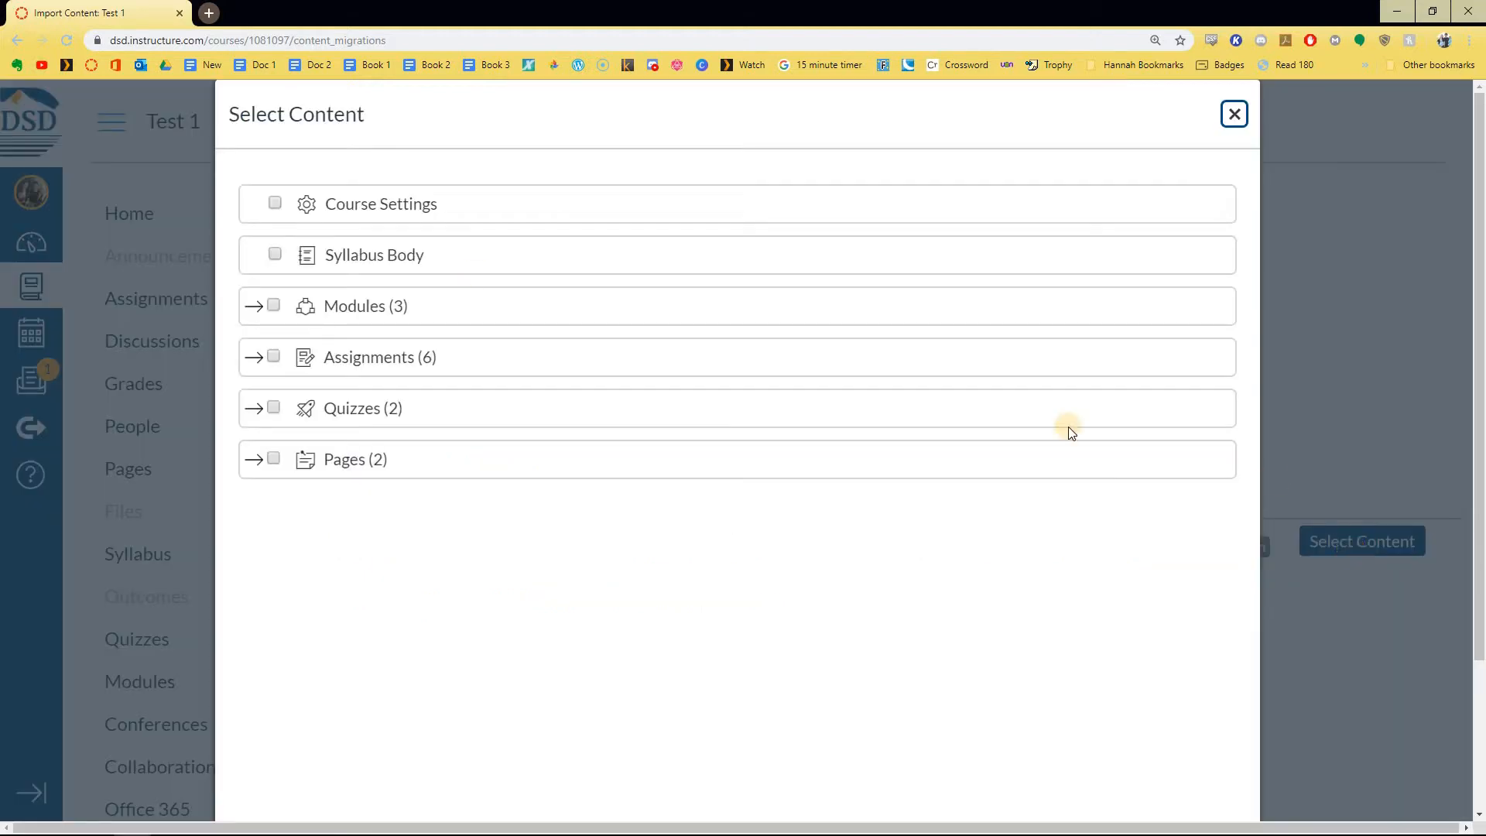
{"action": "left_click", "coordinate": [252, 307]}
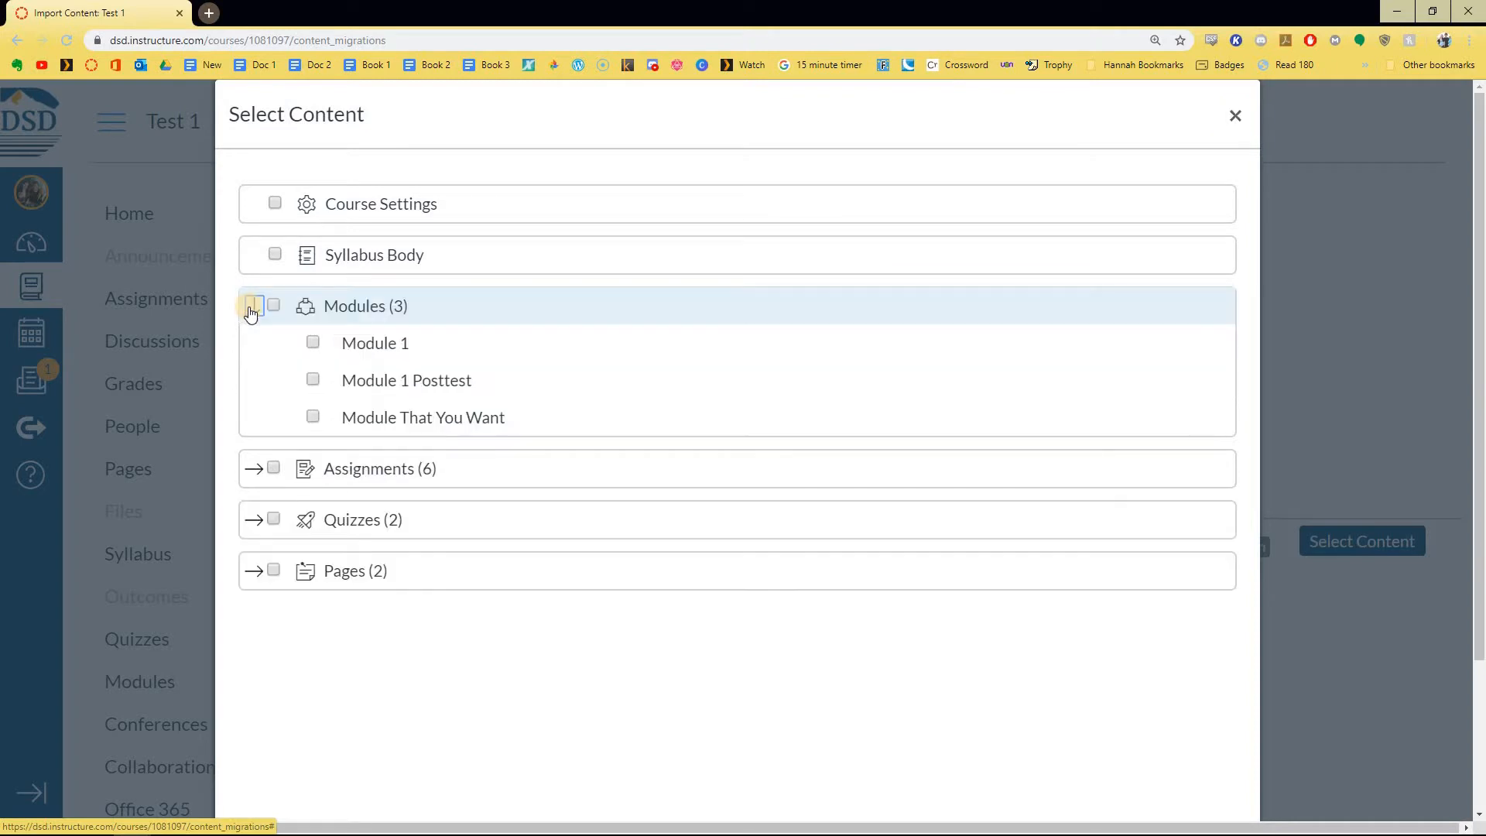
{"action": "left_click", "coordinate": [313, 419]}
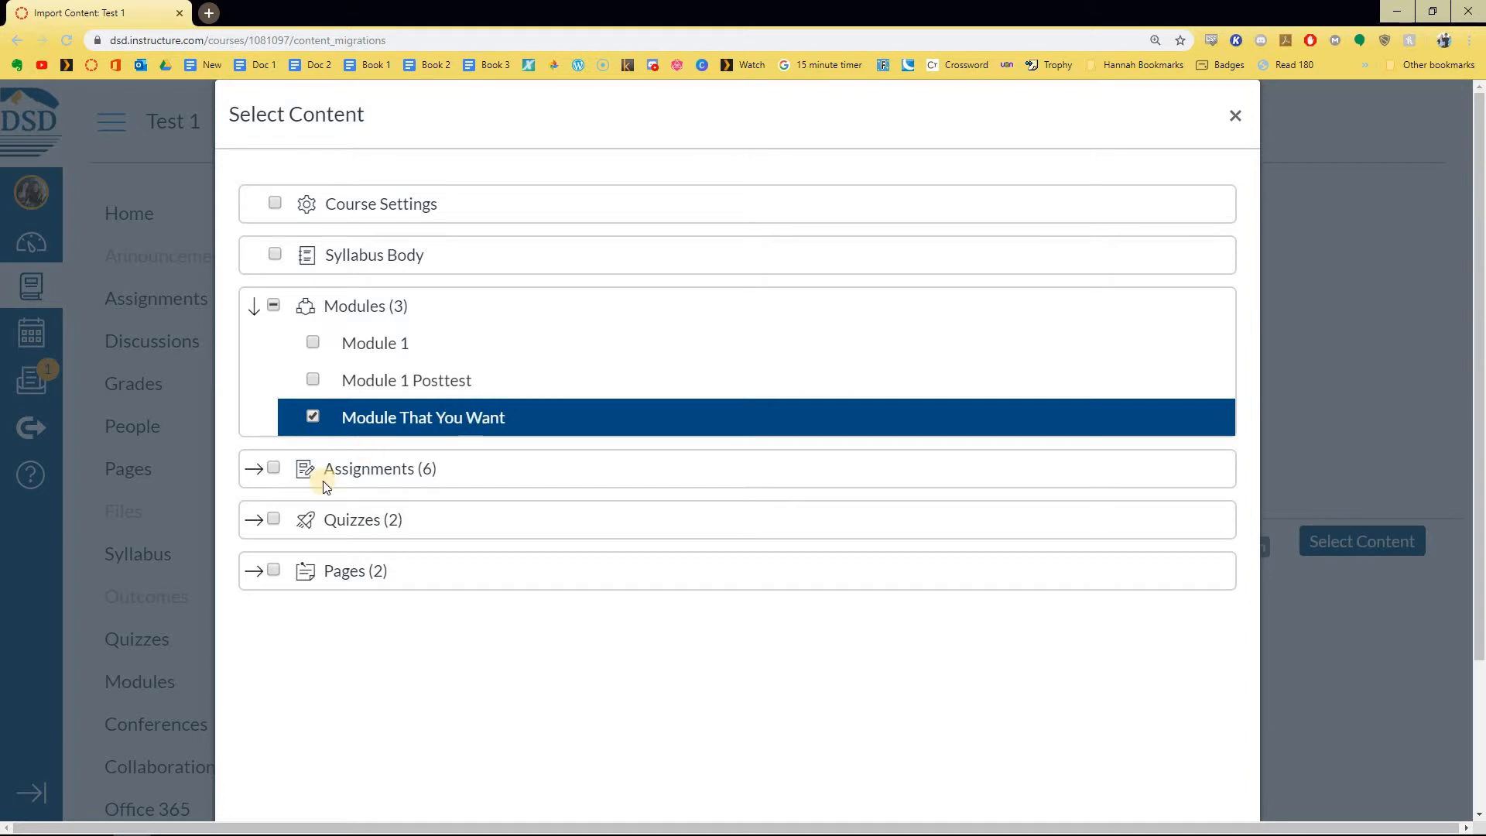
{"action": "left_click", "coordinate": [254, 573]}
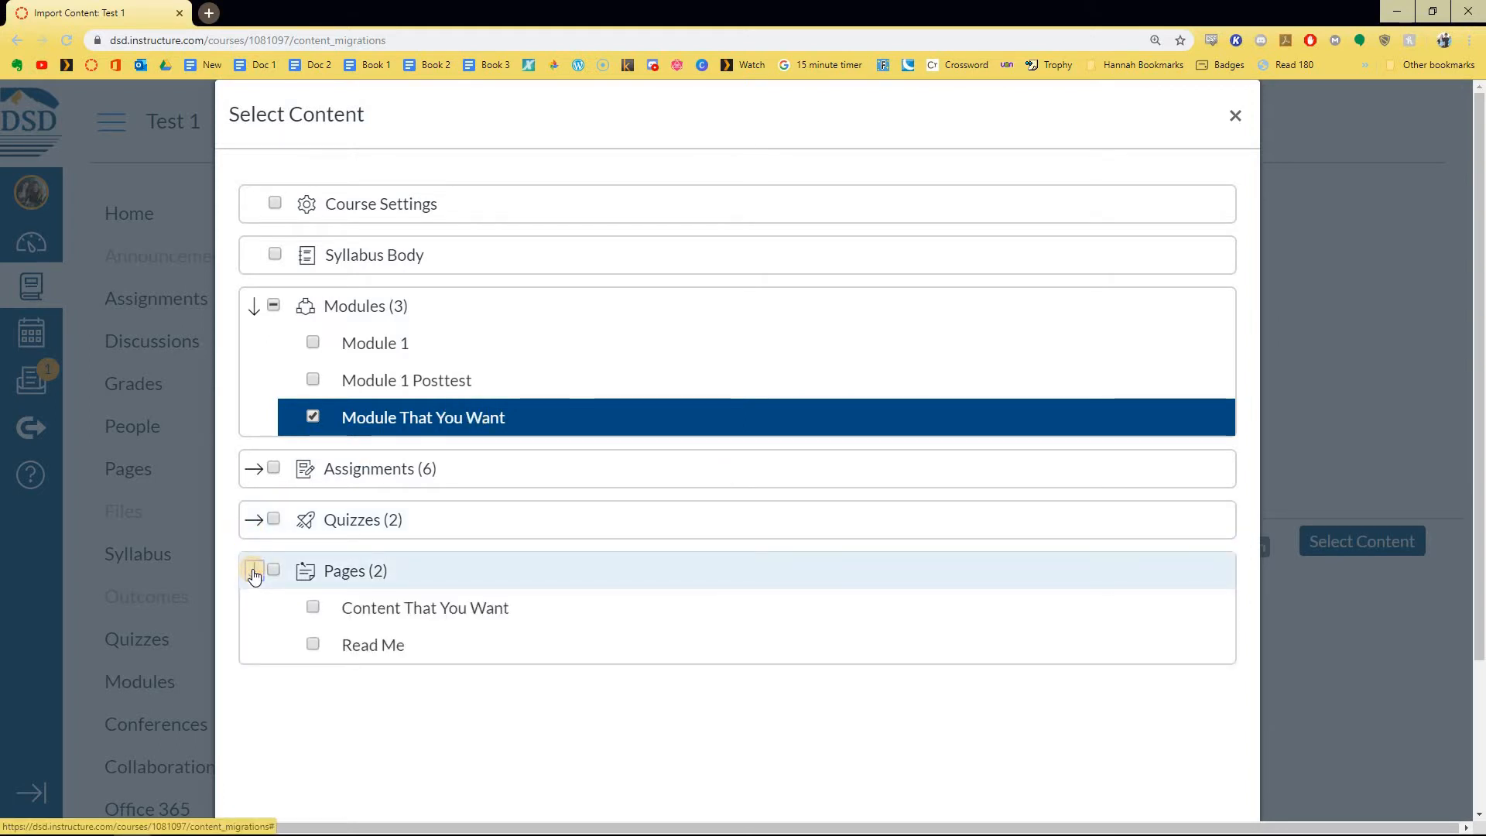
{"action": "left_click", "coordinate": [305, 605]}
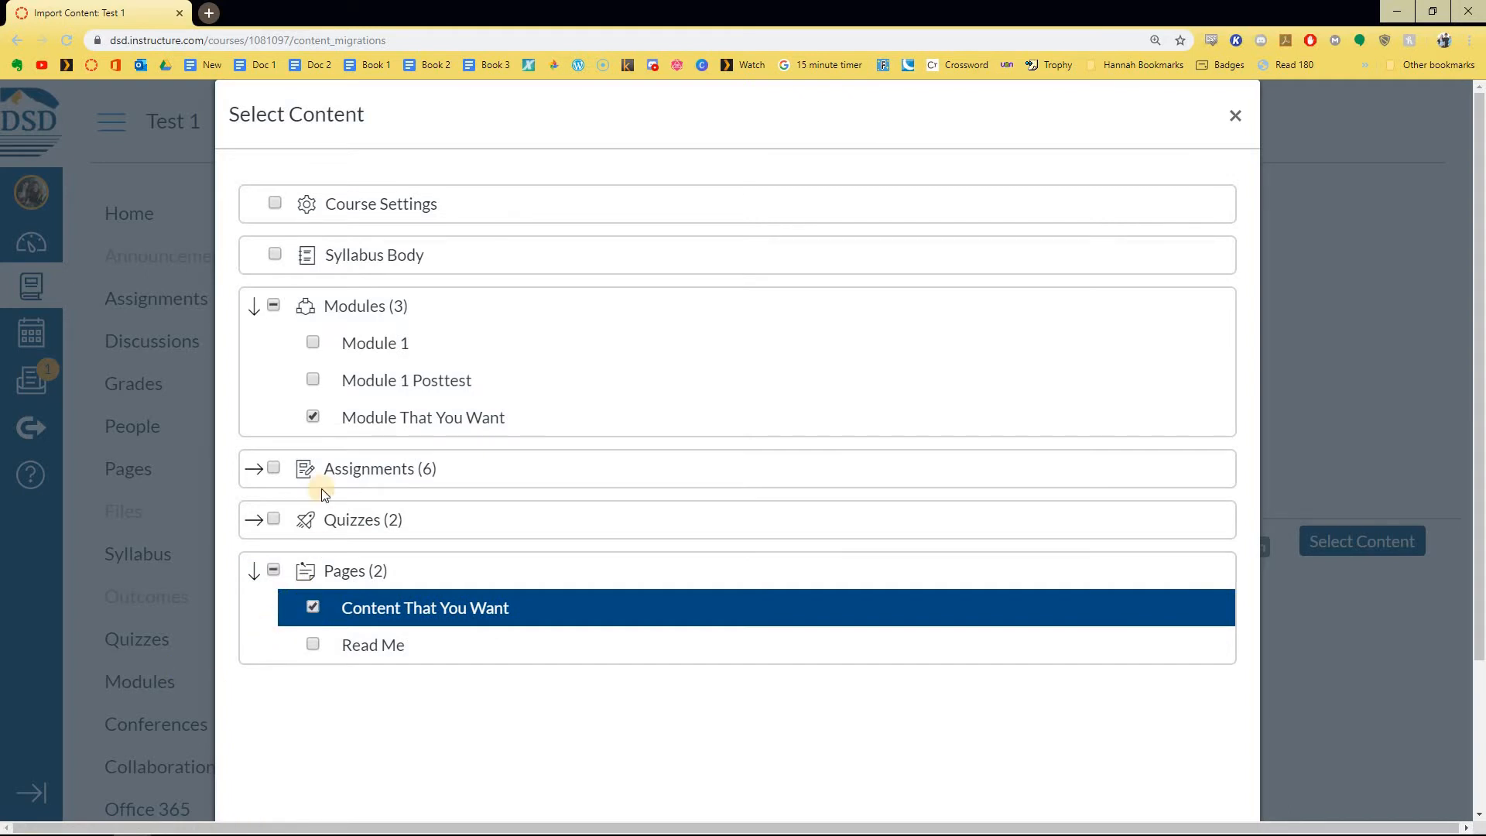
{"action": "left_click", "coordinate": [313, 418]}
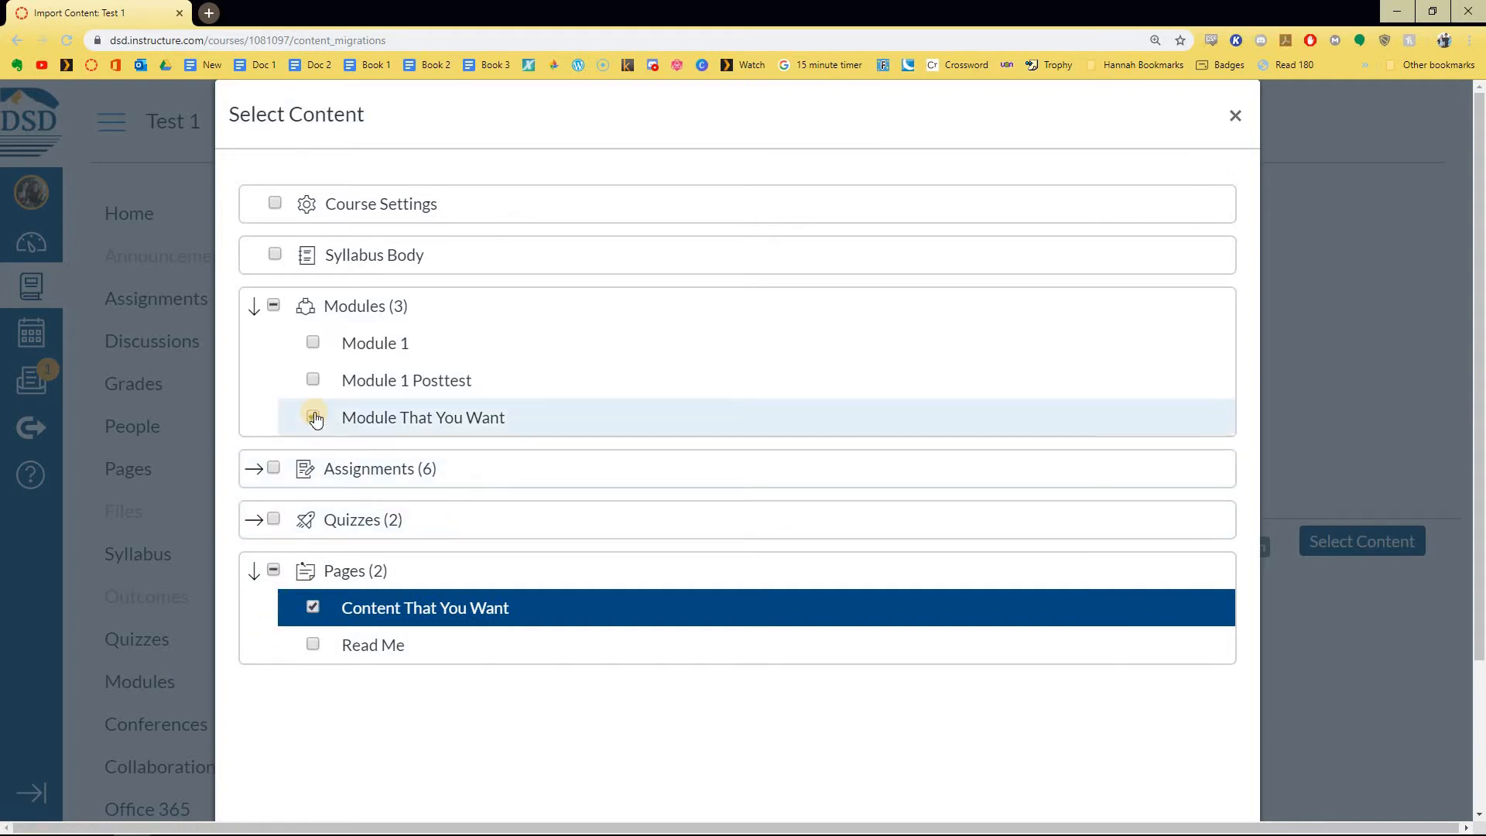
Step: Include the Pretest assignment in the selection and start importing the selected content
{"action": "left_click", "coordinate": [256, 469]}
{"action": "left_click", "coordinate": [293, 512]}
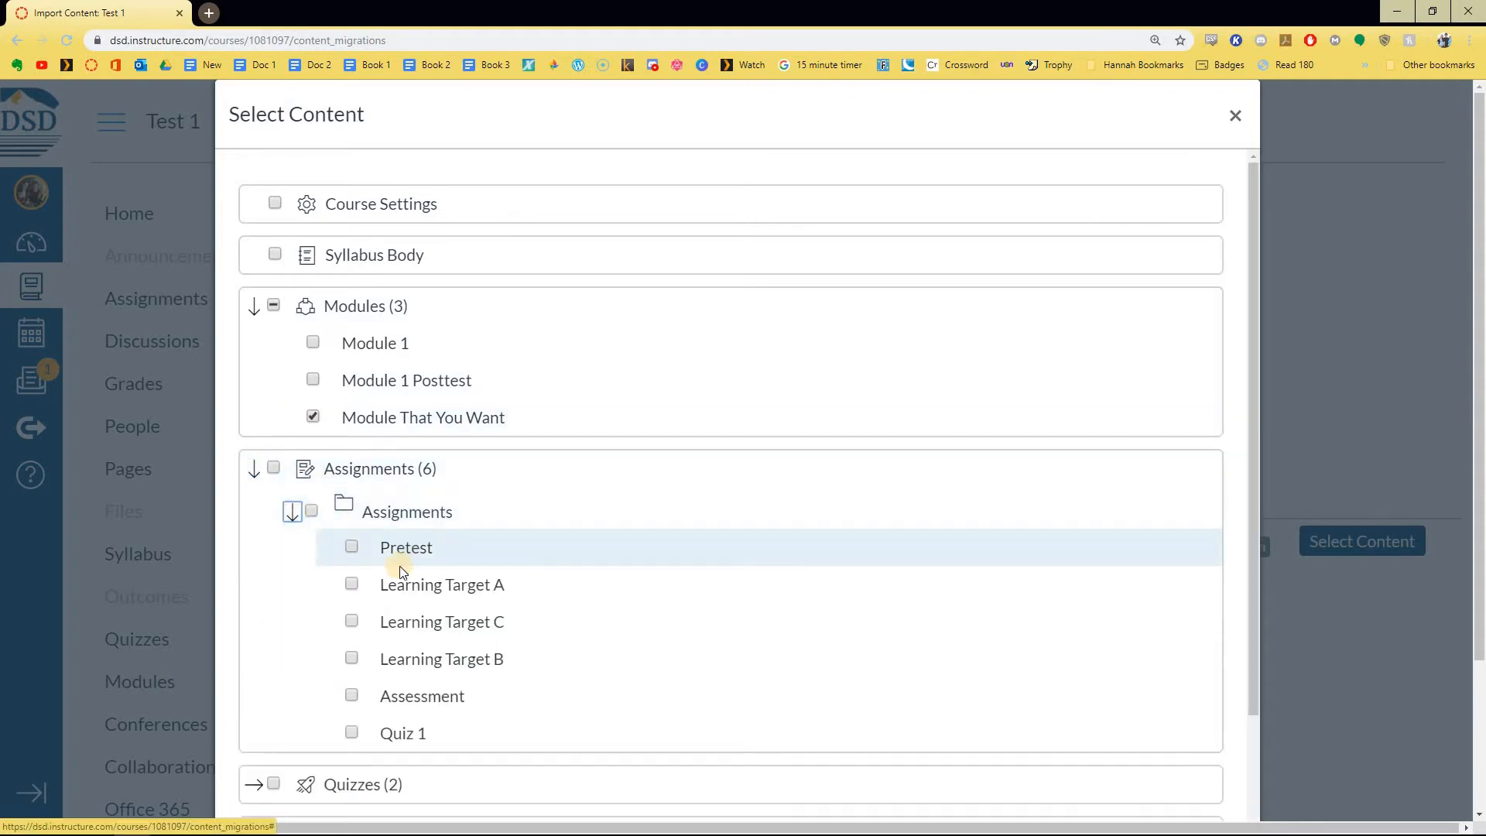
{"action": "left_click", "coordinate": [352, 546]}
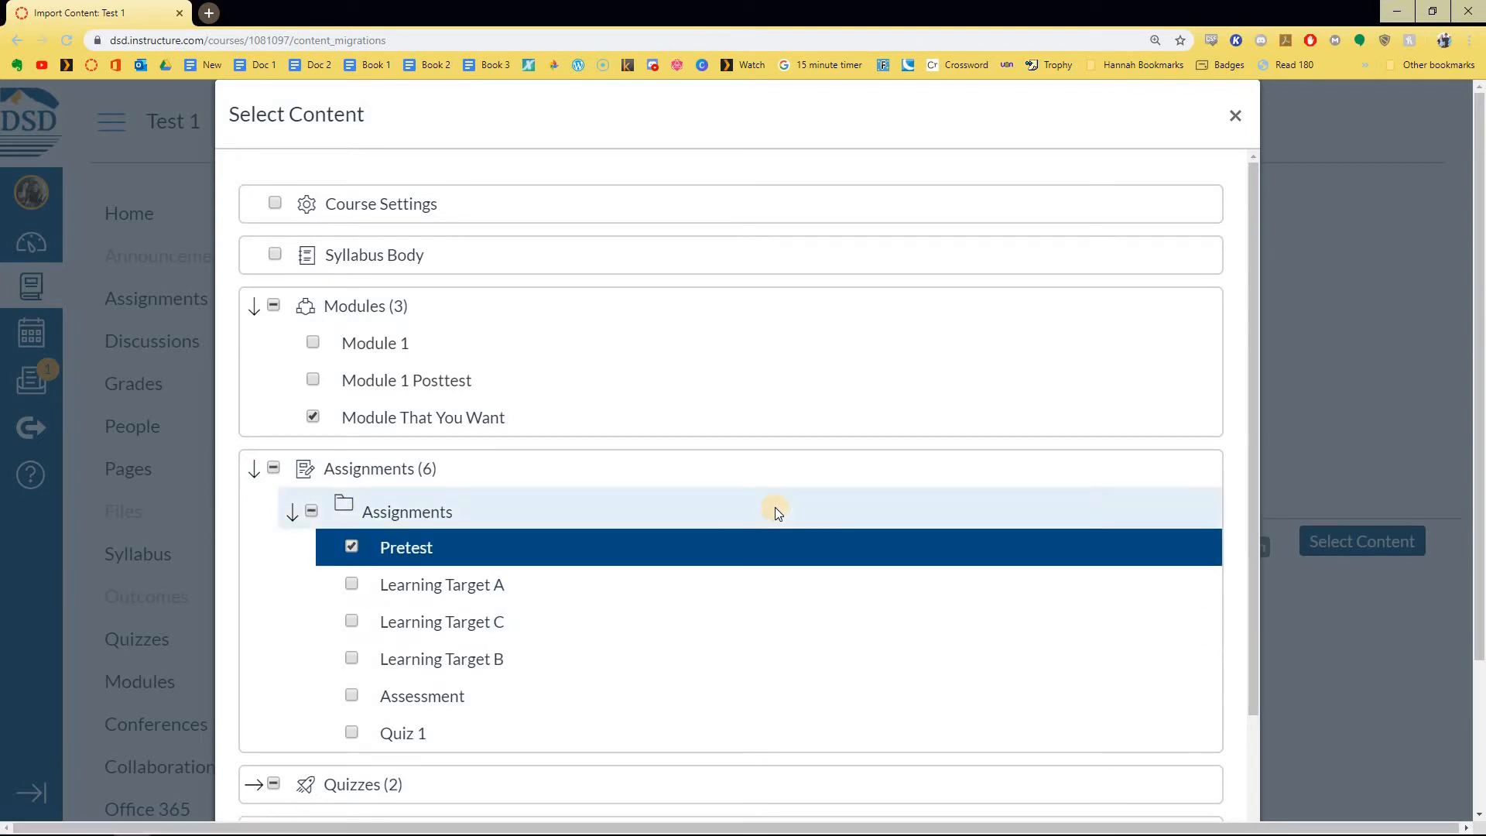
{"action": "scroll", "coordinate": [775, 508], "scroll_direction": "down", "scroll_amount": 2}
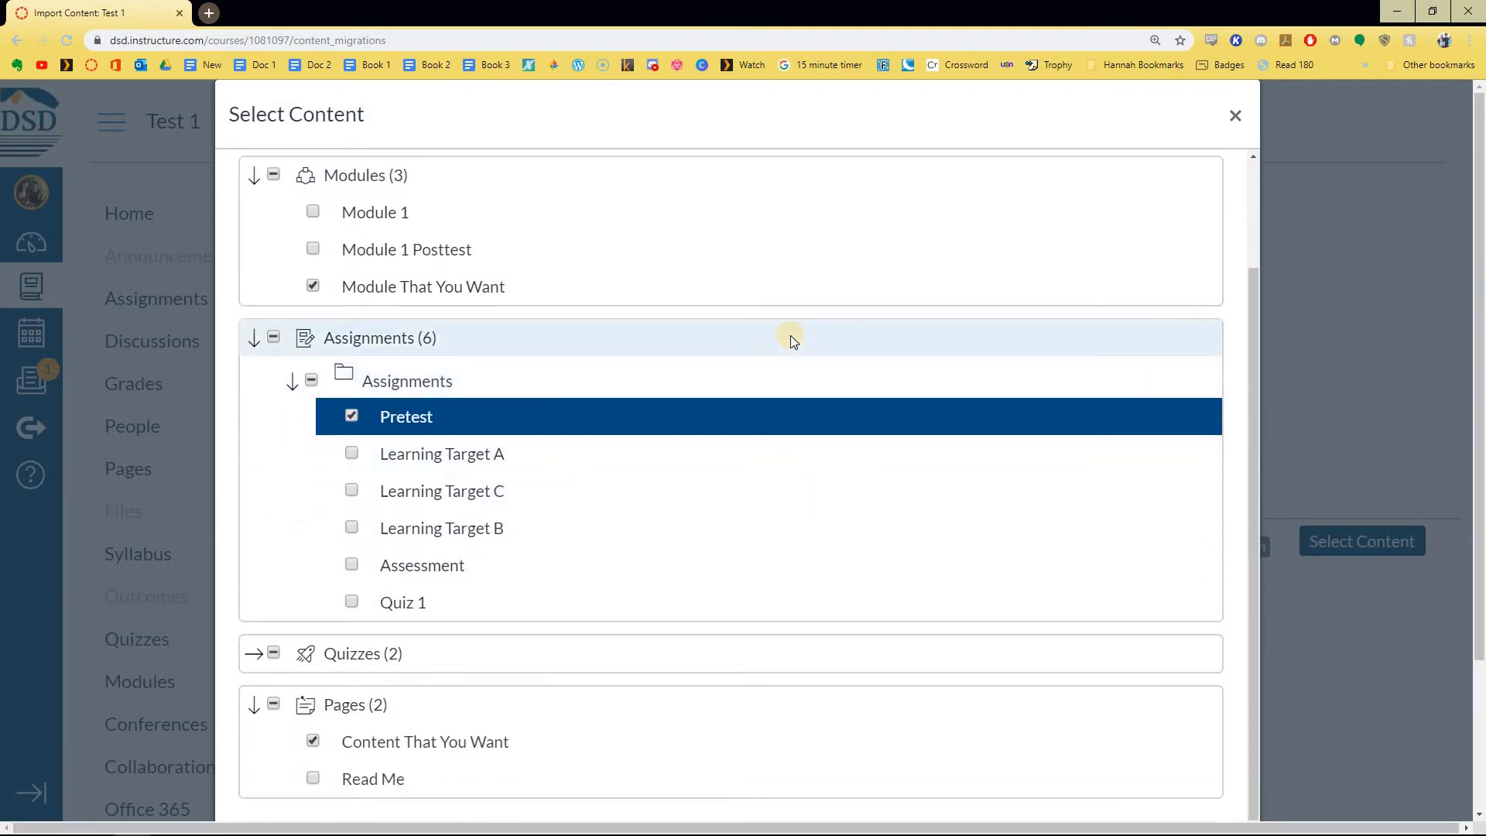
{"action": "scroll", "coordinate": [786, 337], "scroll_direction": "down", "scroll_amount": 1}
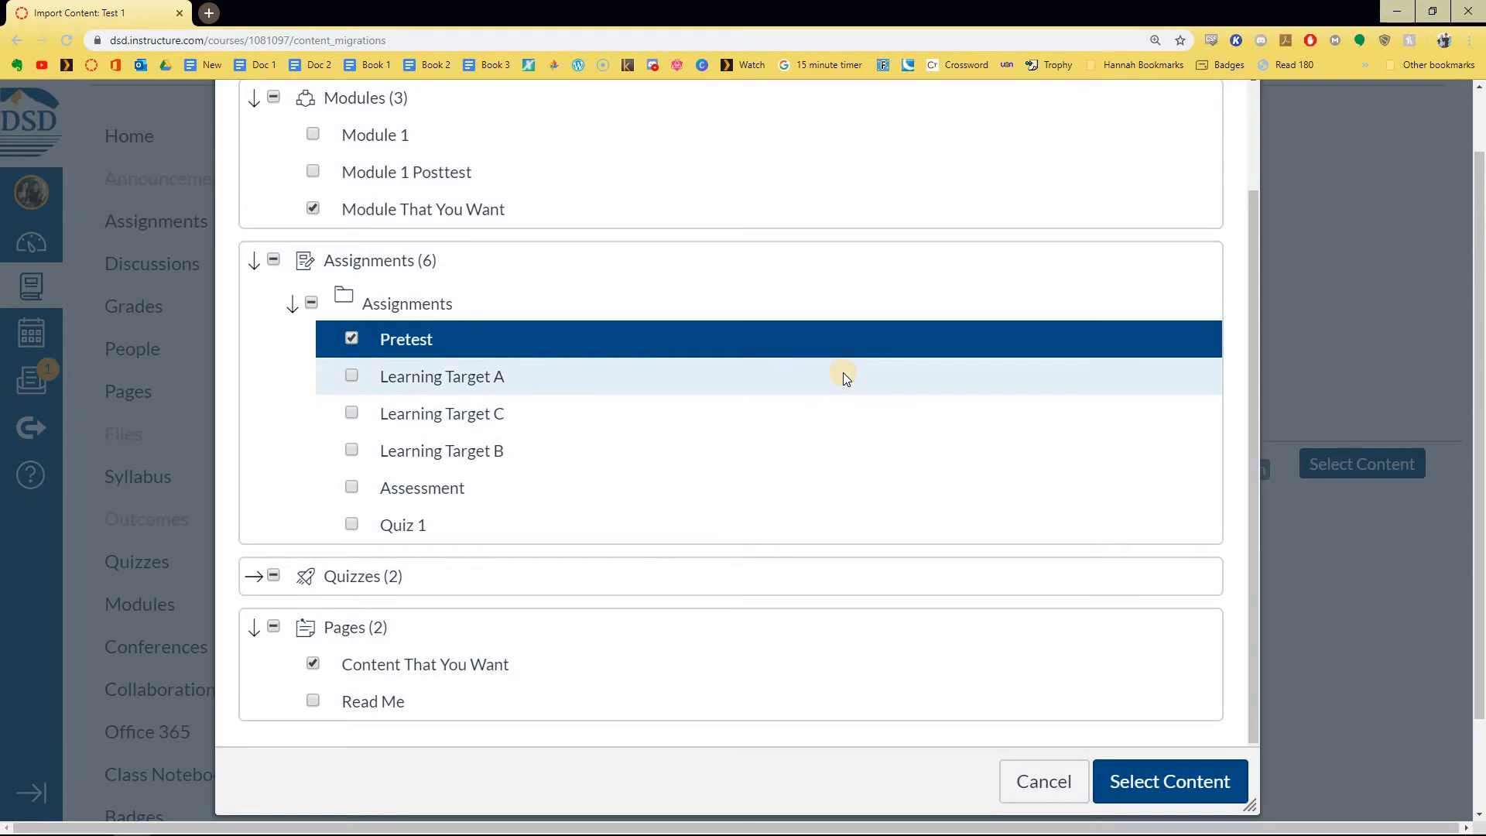
{"action": "scroll", "coordinate": [1115, 619], "scroll_direction": "down", "scroll_amount": 2}
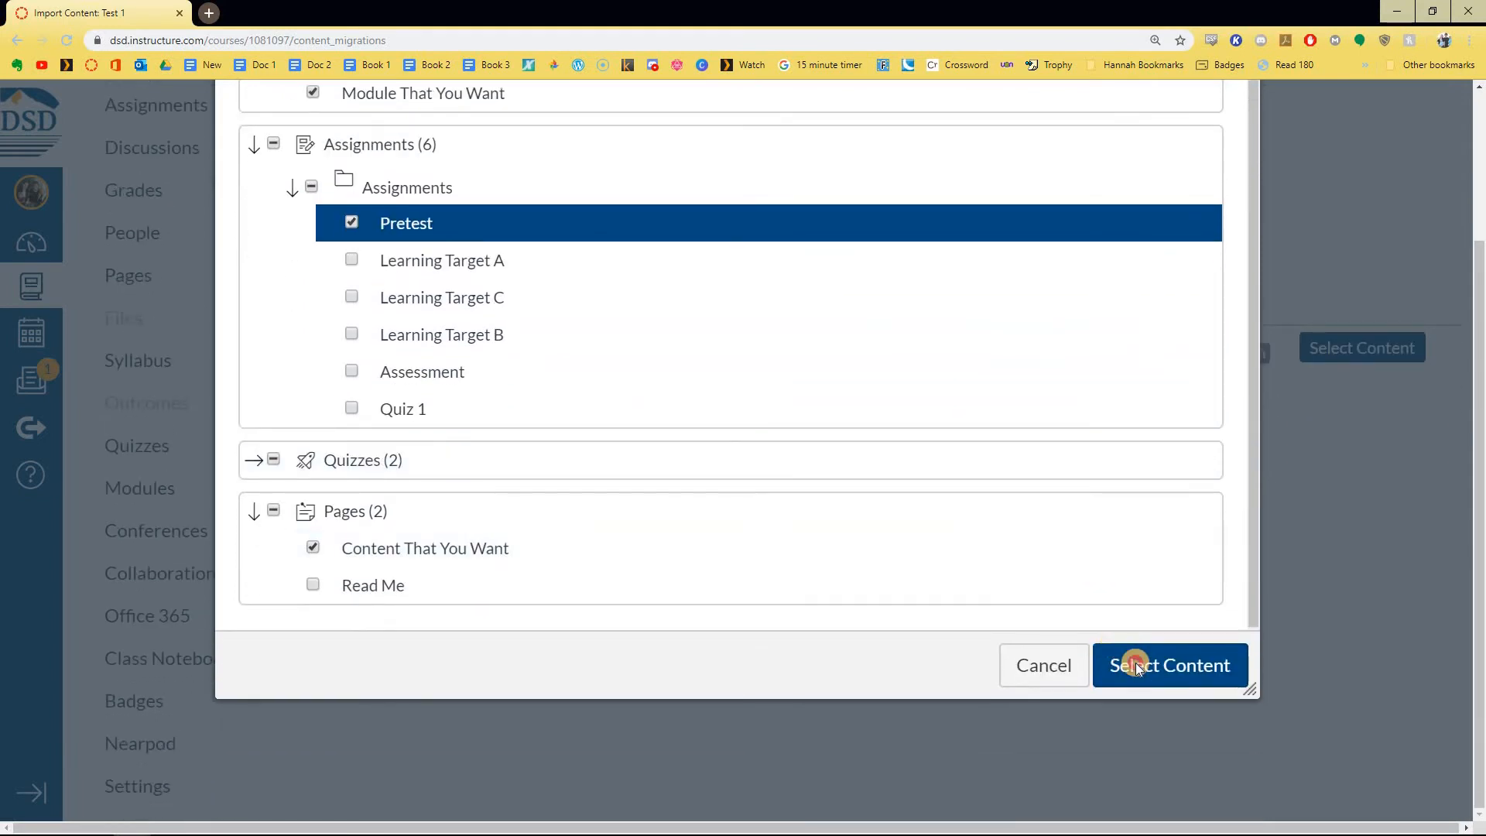
{"action": "left_click", "coordinate": [1135, 664]}
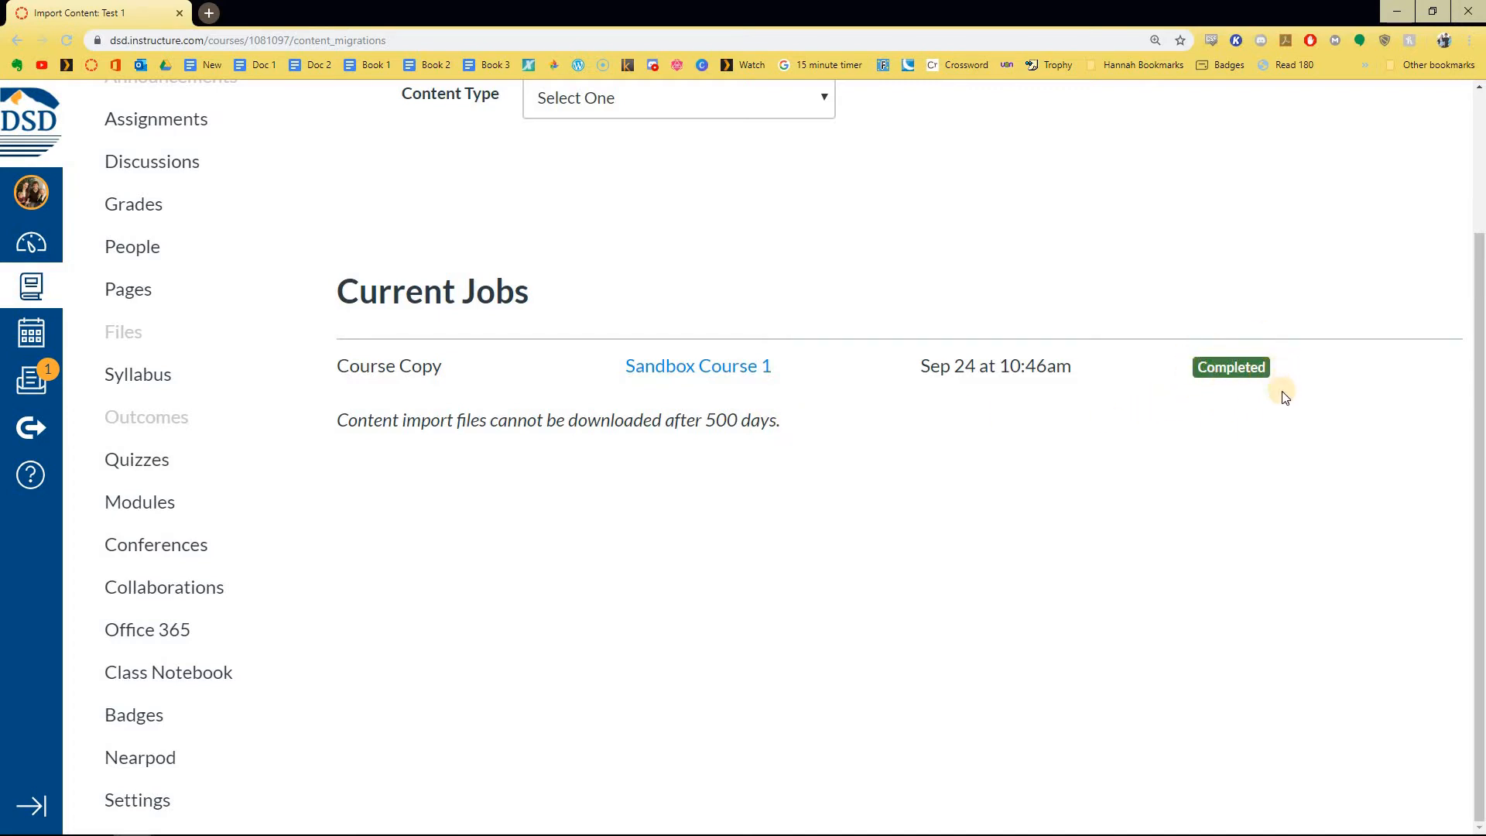
Step: Open the Test 1 home page and look through its modules for the imported Module That You Want
{"action": "scroll", "coordinate": [1084, 468], "scroll_direction": "up", "scroll_amount": 3}
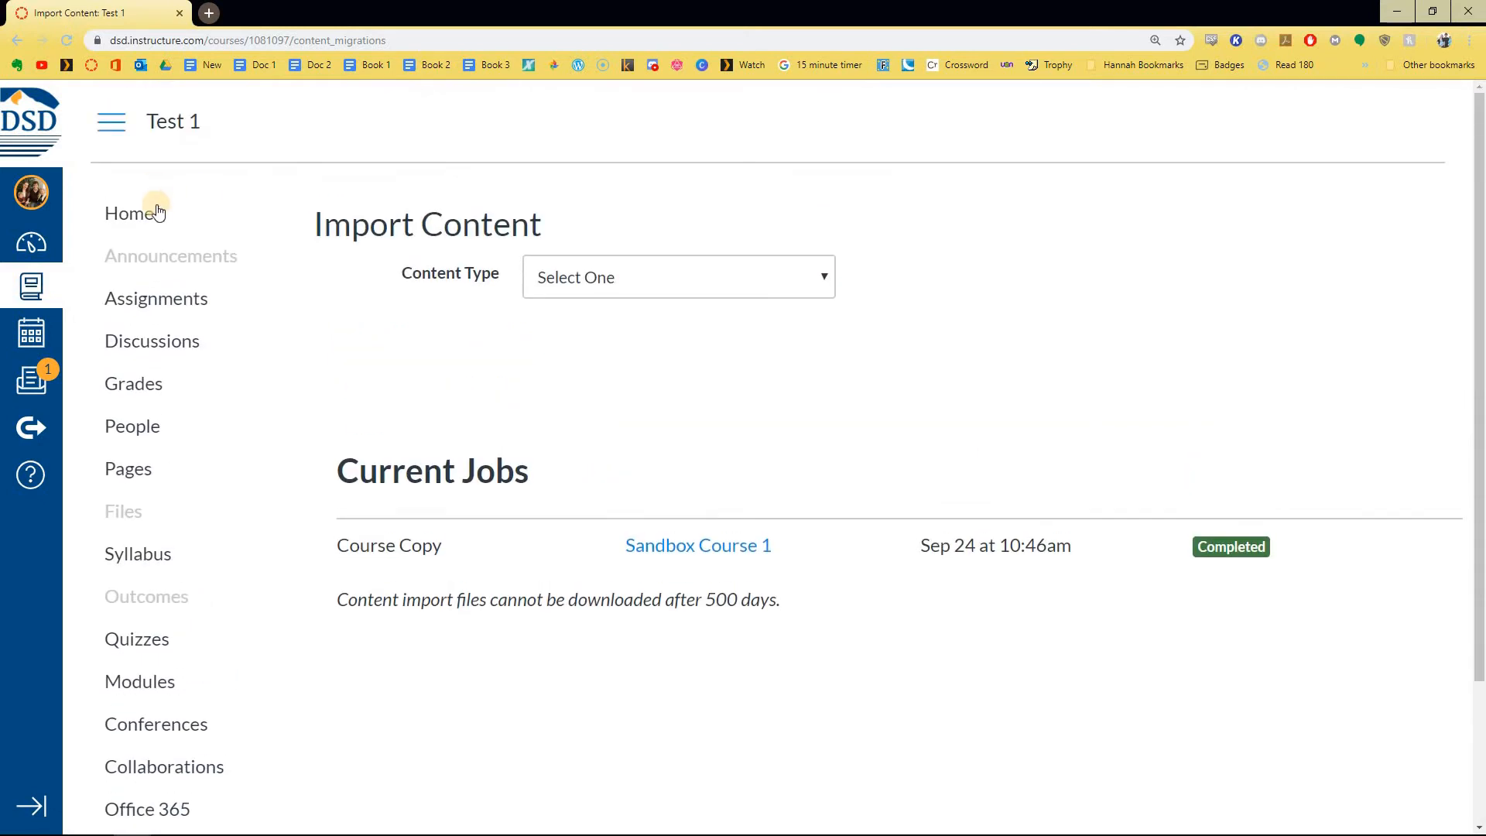
{"action": "left_click", "coordinate": [159, 215]}
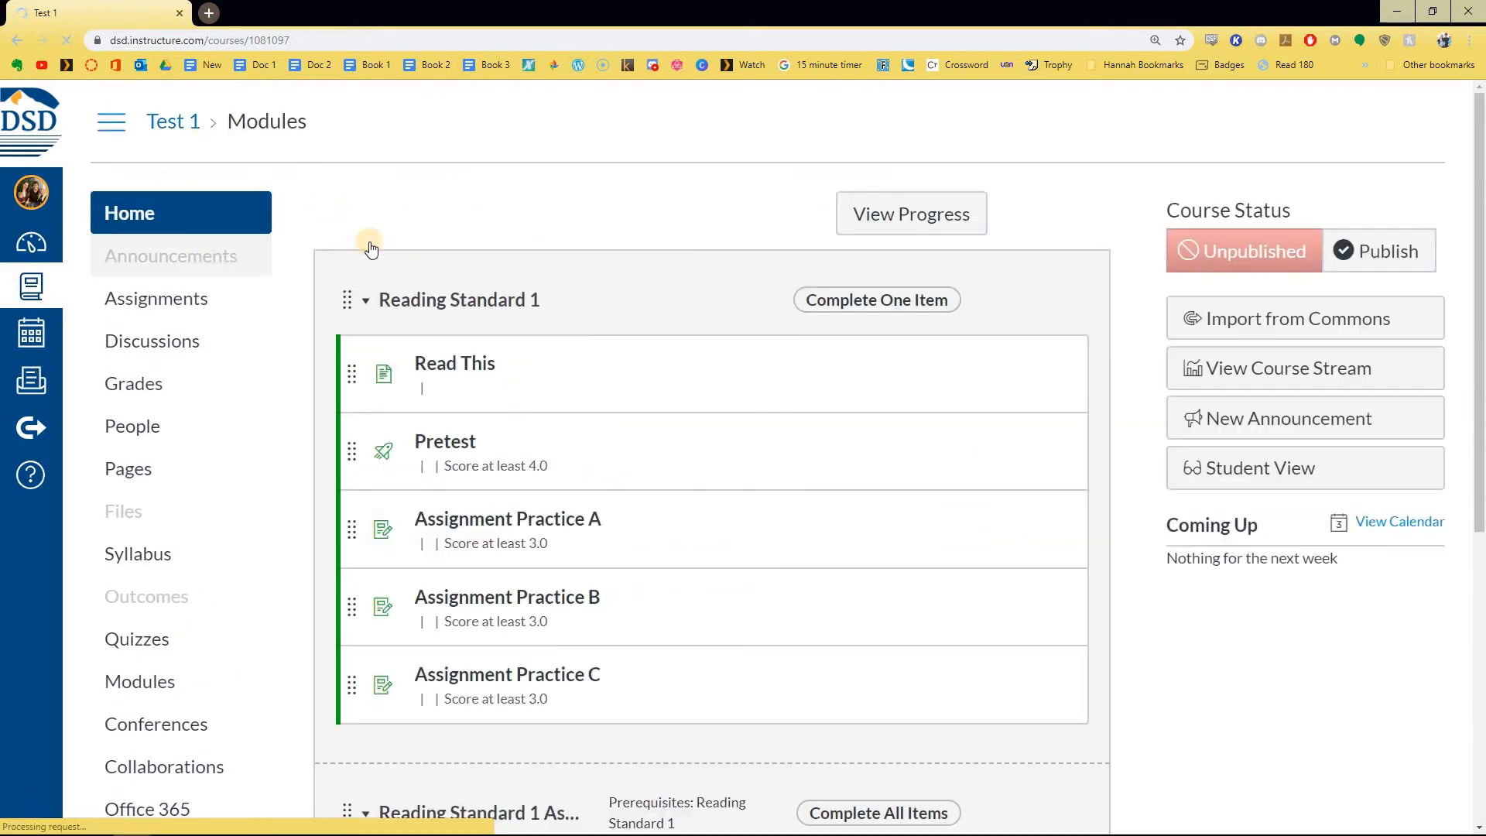
{"action": "scroll", "coordinate": [811, 426], "scroll_direction": "down", "scroll_amount": 5}
{"action": "scroll", "coordinate": [696, 504], "scroll_direction": "down", "scroll_amount": 2}
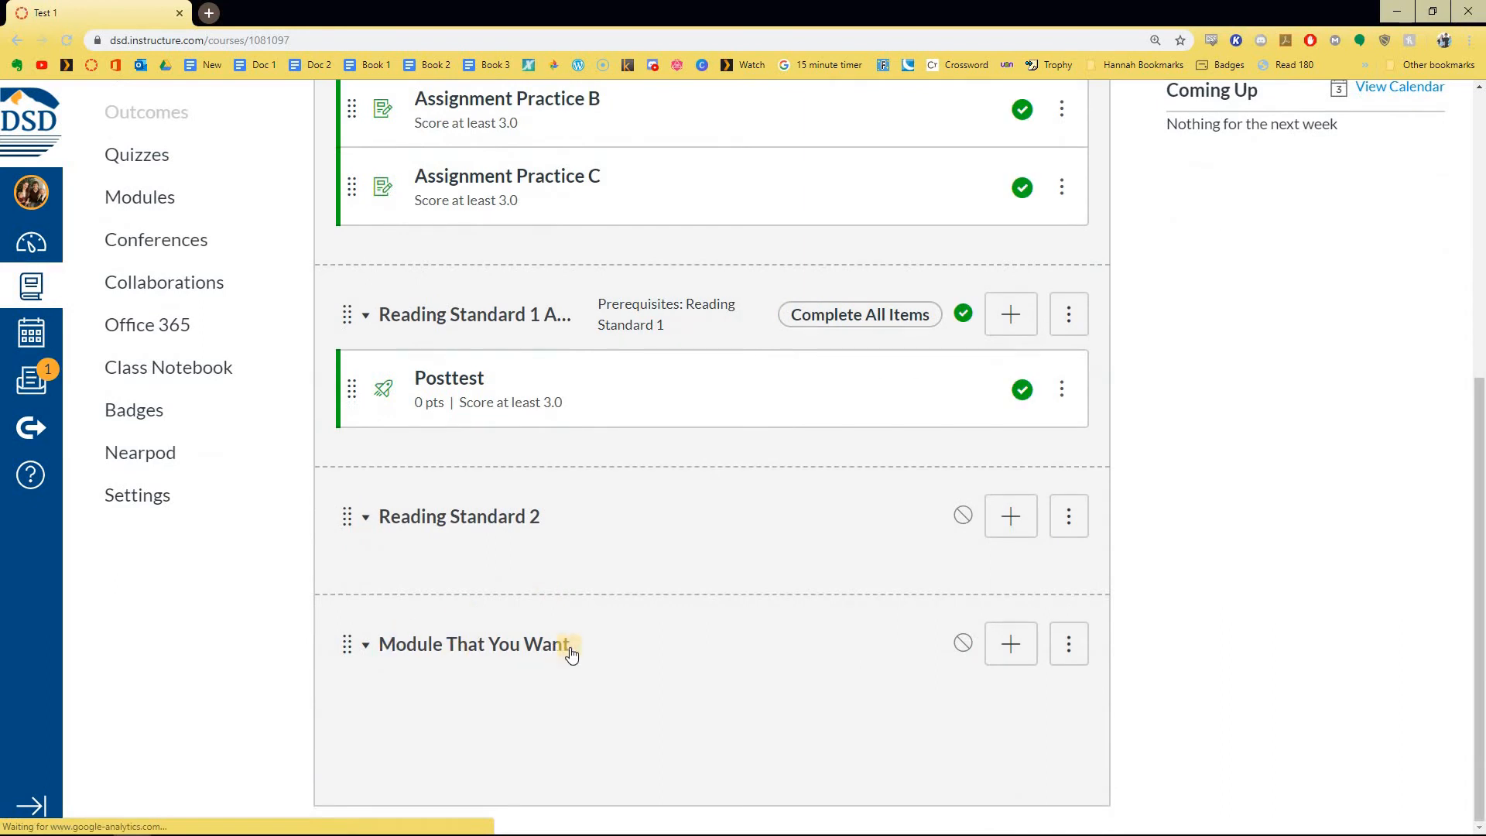
{"action": "scroll", "coordinate": [575, 647], "scroll_direction": "up", "scroll_amount": 1}
{"action": "scroll", "coordinate": [476, 675], "scroll_direction": "up", "scroll_amount": 4}
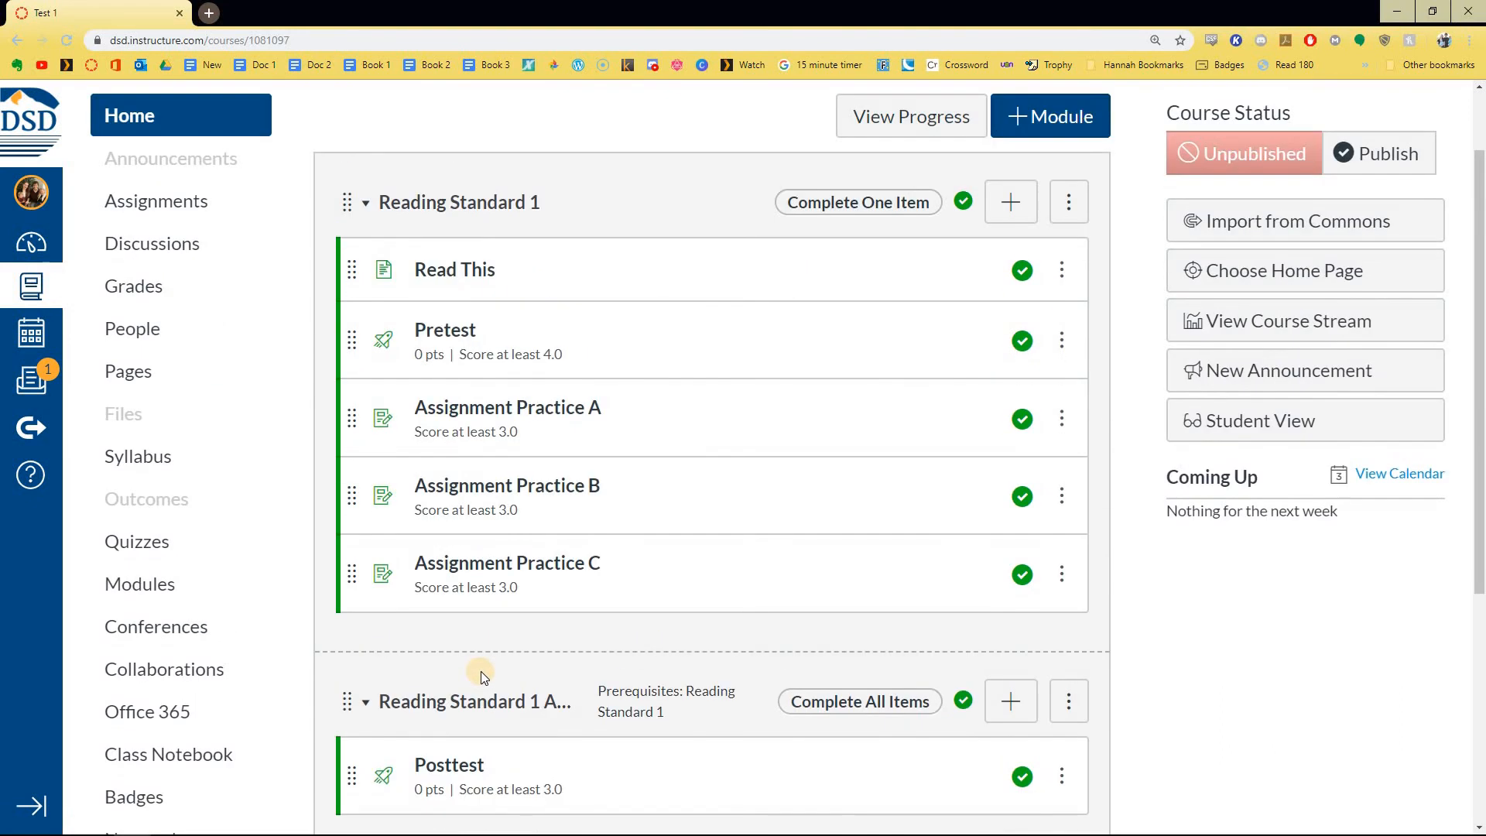
Step: Collapse the Reading Standard 2 and Module That You Want modules on the course home page
{"action": "scroll", "coordinate": [488, 669], "scroll_direction": "down", "scroll_amount": 2}
{"action": "scroll", "coordinate": [426, 670], "scroll_direction": "down", "scroll_amount": 1}
{"action": "left_click", "coordinate": [391, 670]}
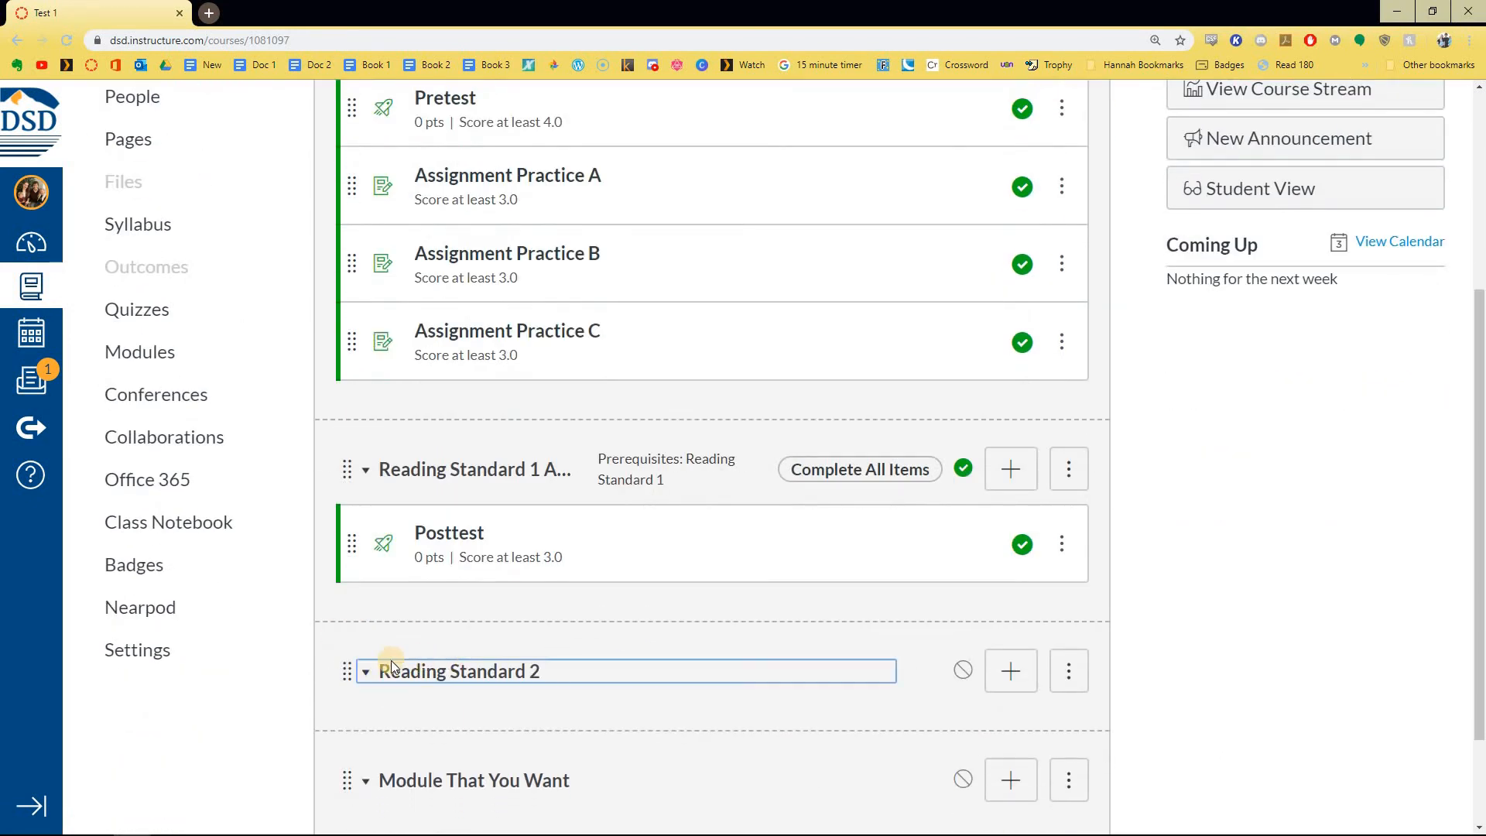
{"action": "scroll", "coordinate": [403, 650], "scroll_direction": "down", "scroll_amount": 2}
{"action": "left_click", "coordinate": [393, 647]}
Step: Open the list of pages in Test 1 to check for the imported Content That You Want page
{"action": "scroll", "coordinate": [414, 647], "scroll_direction": "up", "scroll_amount": 3}
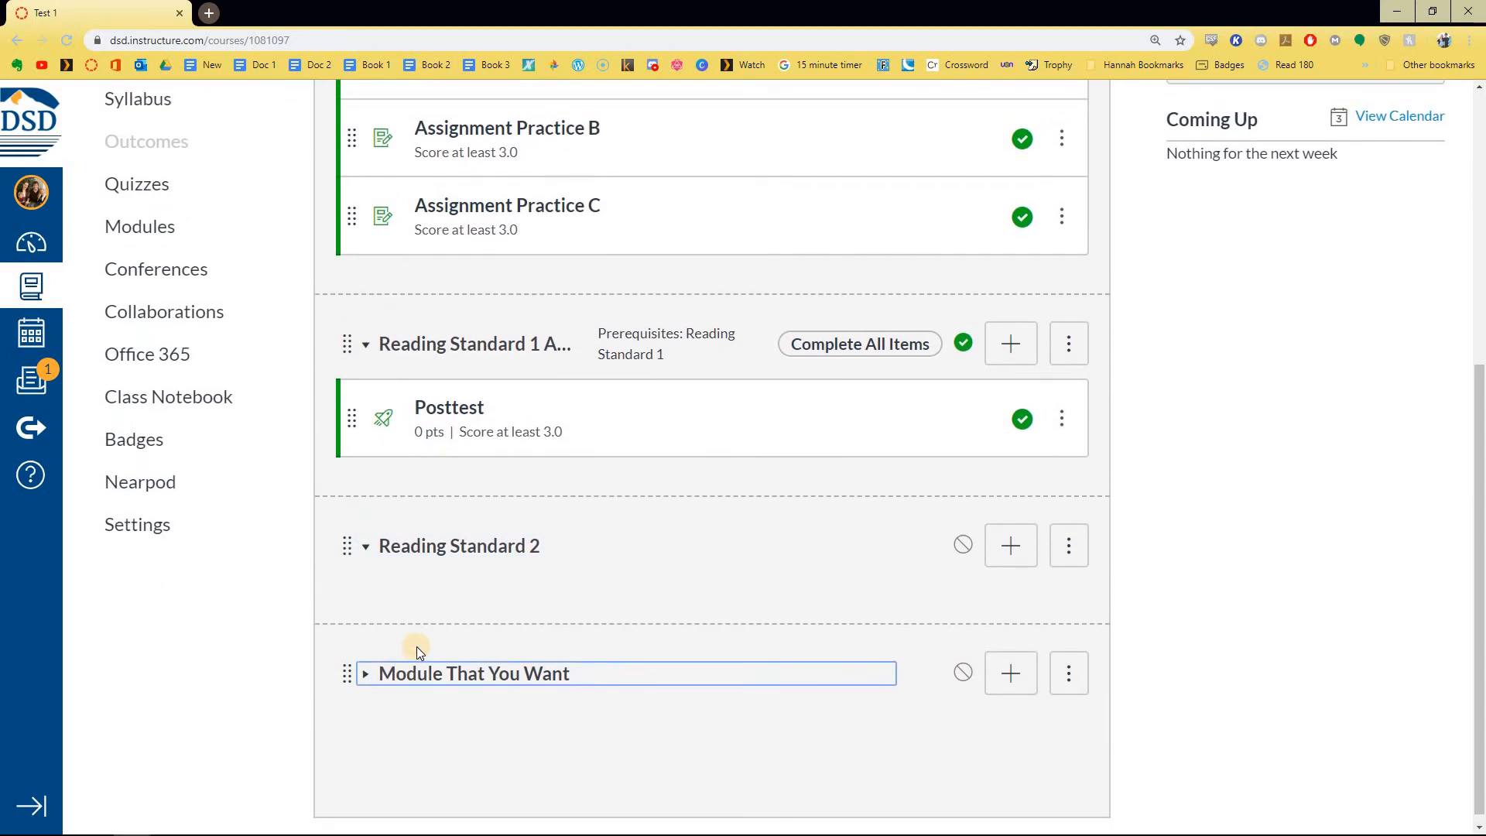
{"action": "scroll", "coordinate": [417, 644], "scroll_direction": "up", "scroll_amount": 2}
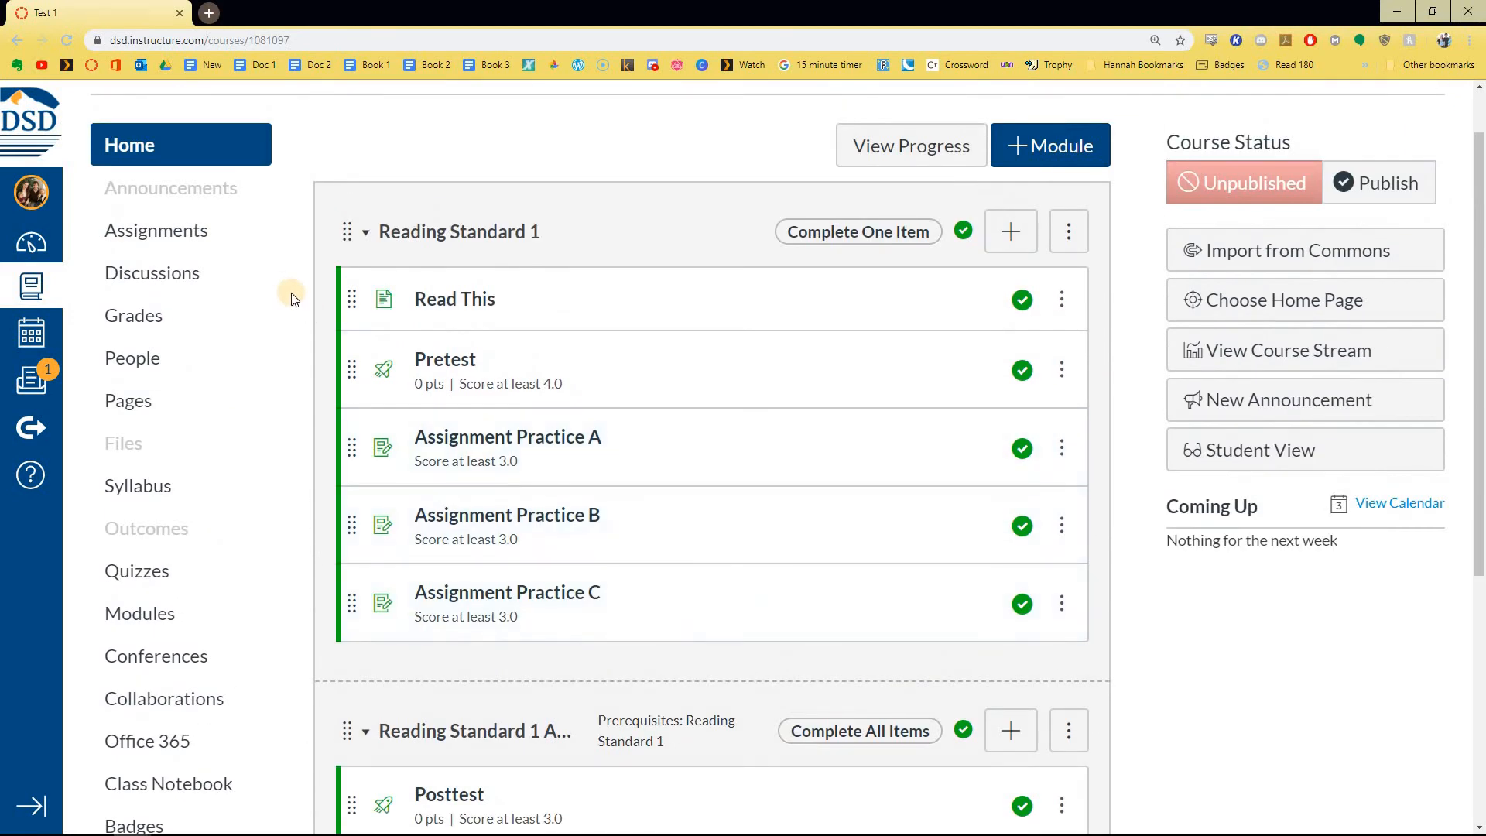
{"action": "left_click", "coordinate": [145, 411]}
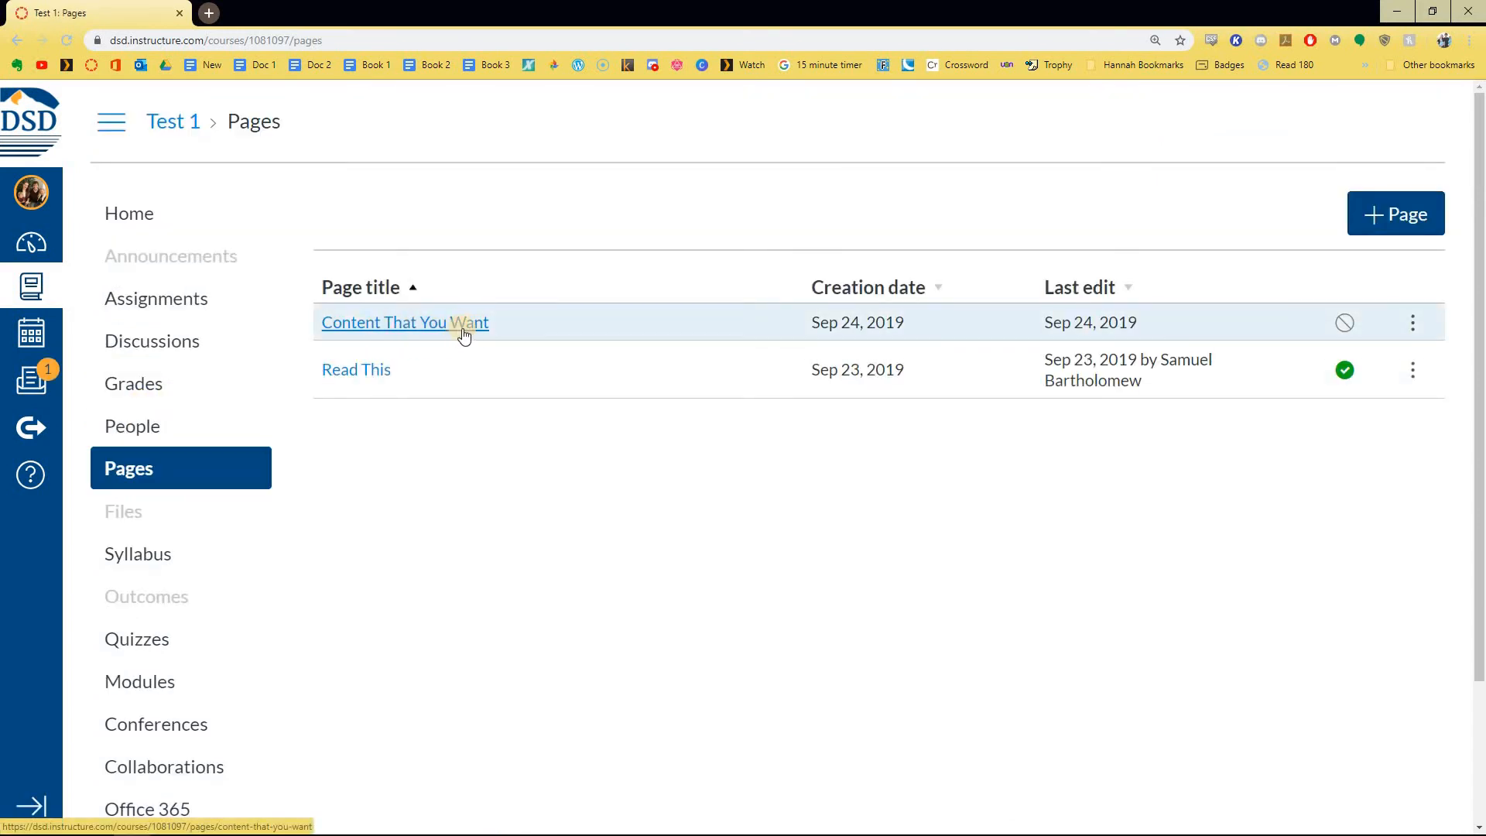
Step: Return to the course home page and add the existing page Content That You Want to the Module That You Want module
{"action": "left_click", "coordinate": [165, 212]}
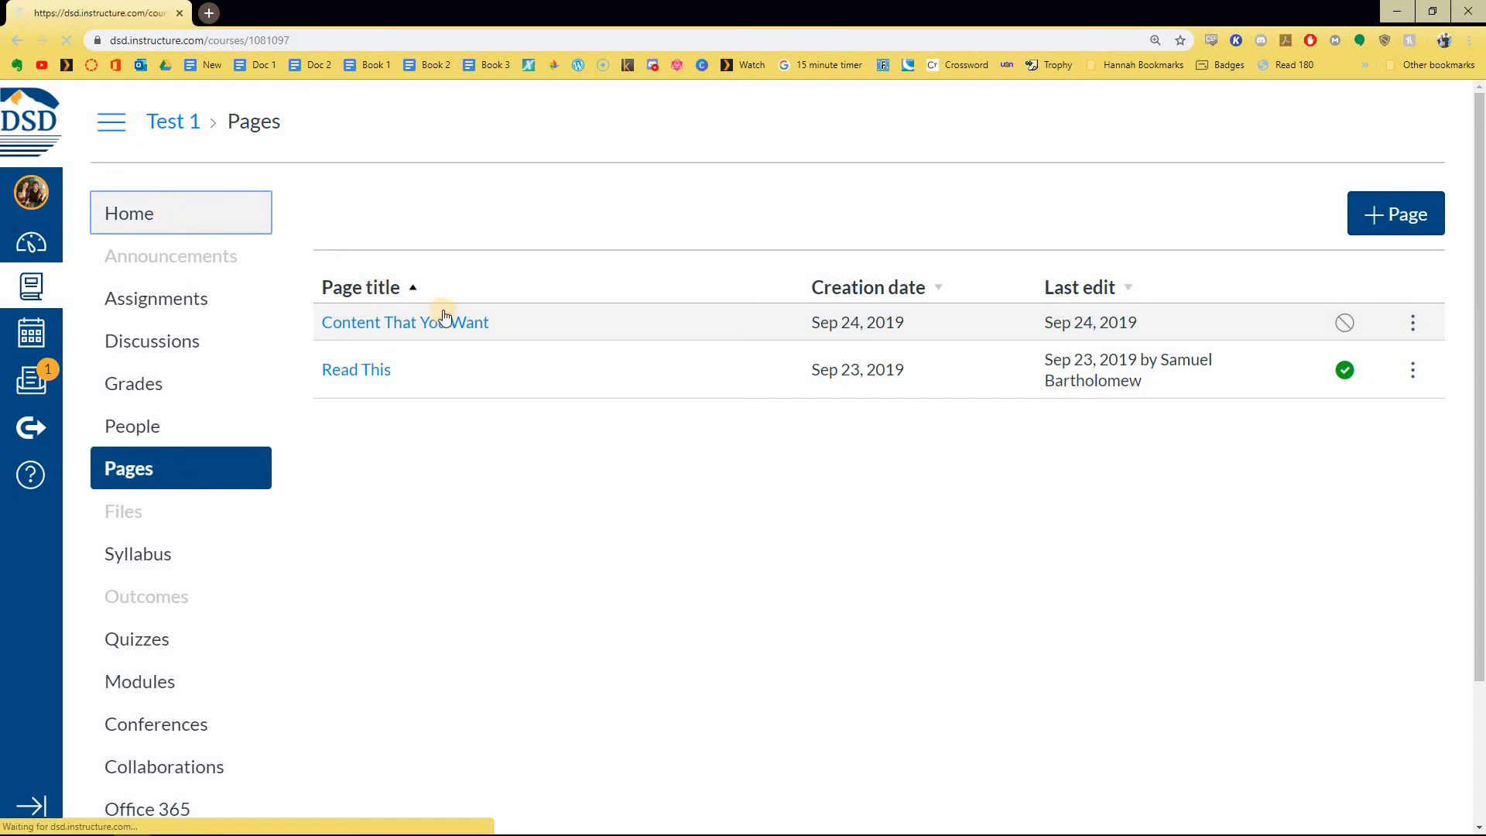
{"action": "scroll", "coordinate": [774, 480], "scroll_direction": "down", "scroll_amount": 5}
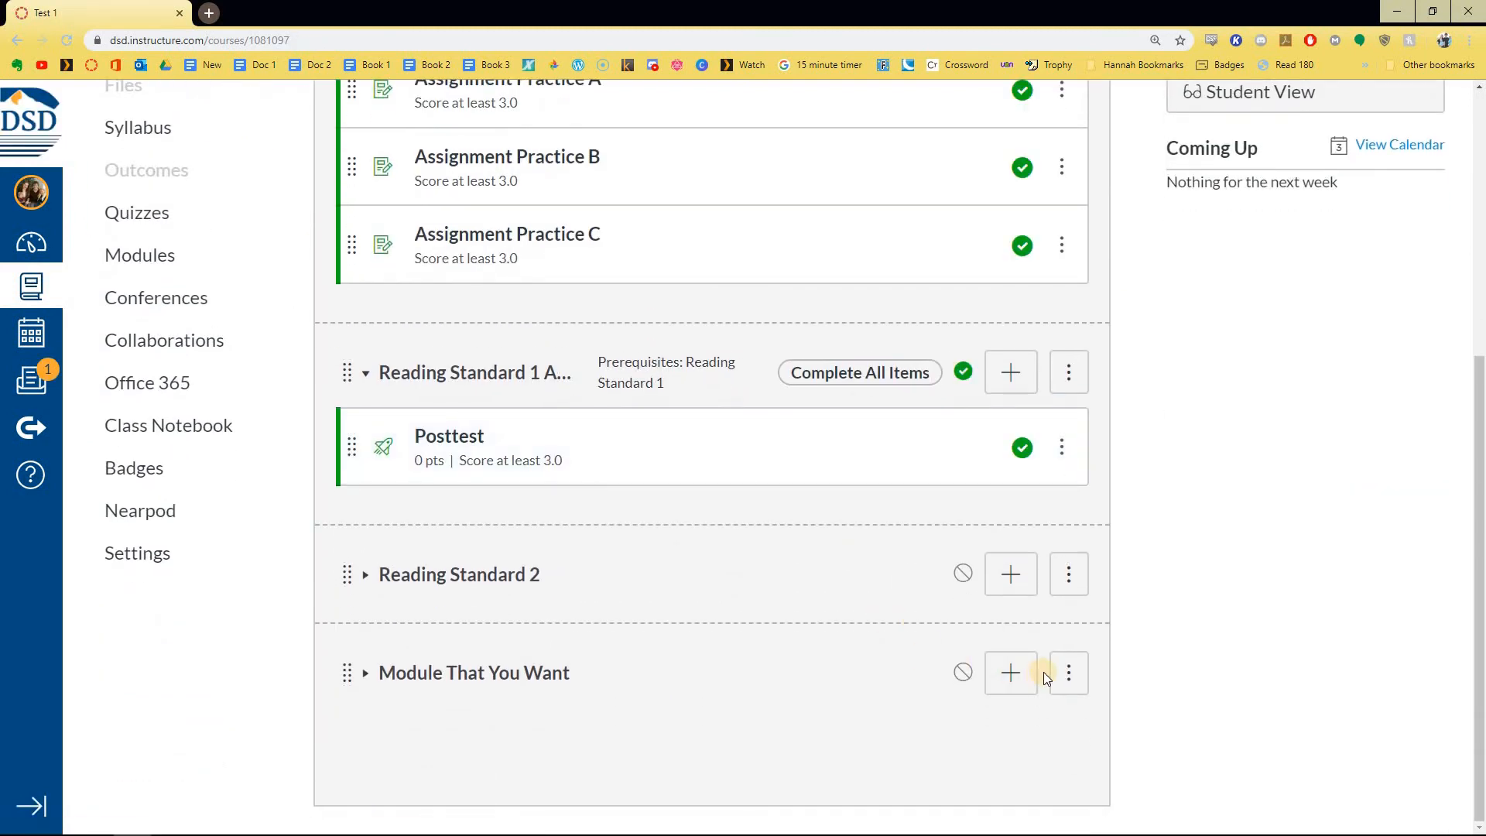
{"action": "left_click", "coordinate": [1068, 673]}
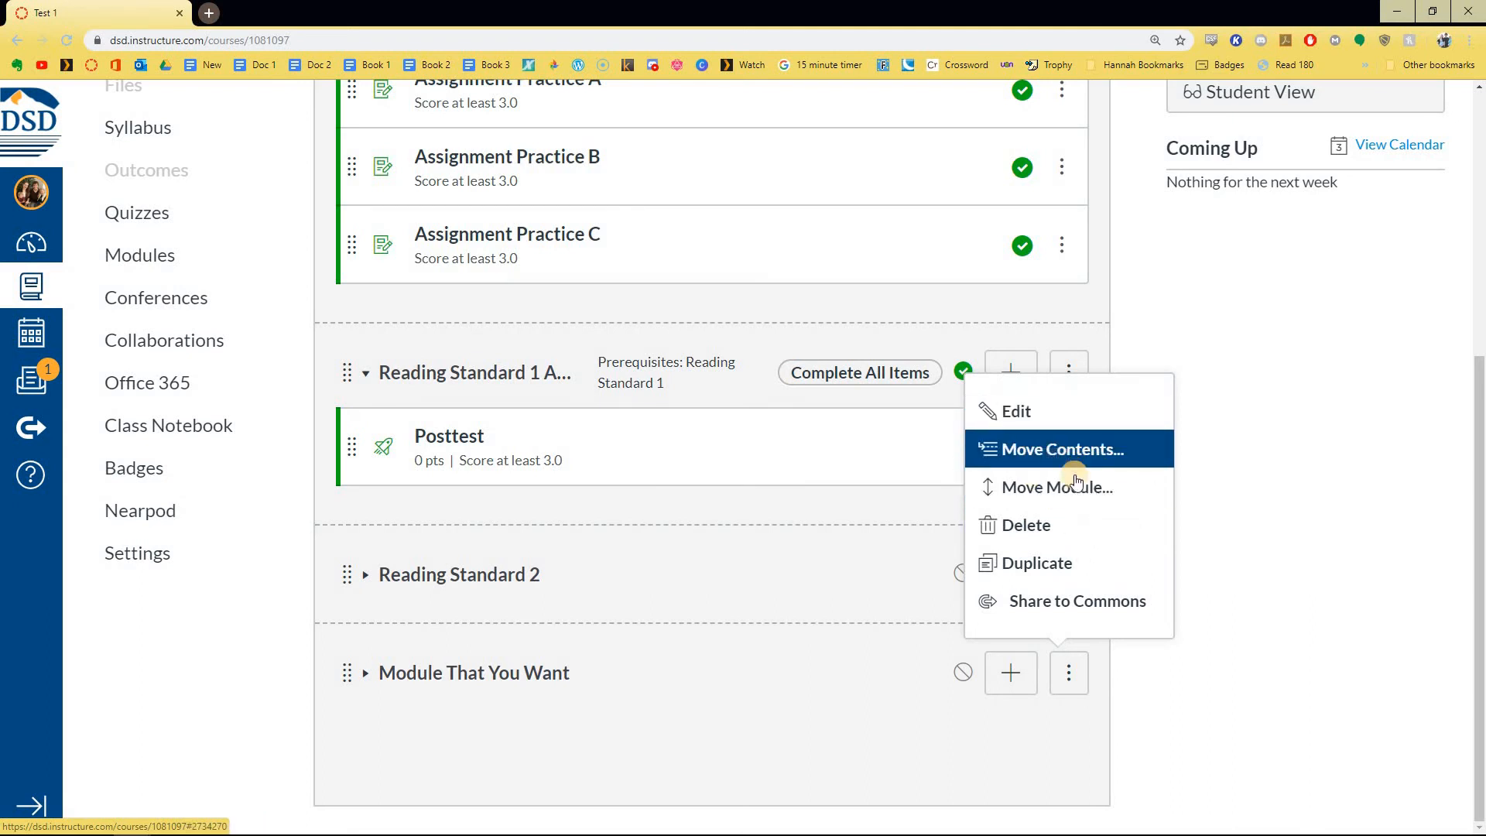
{"action": "left_click", "coordinate": [1032, 686]}
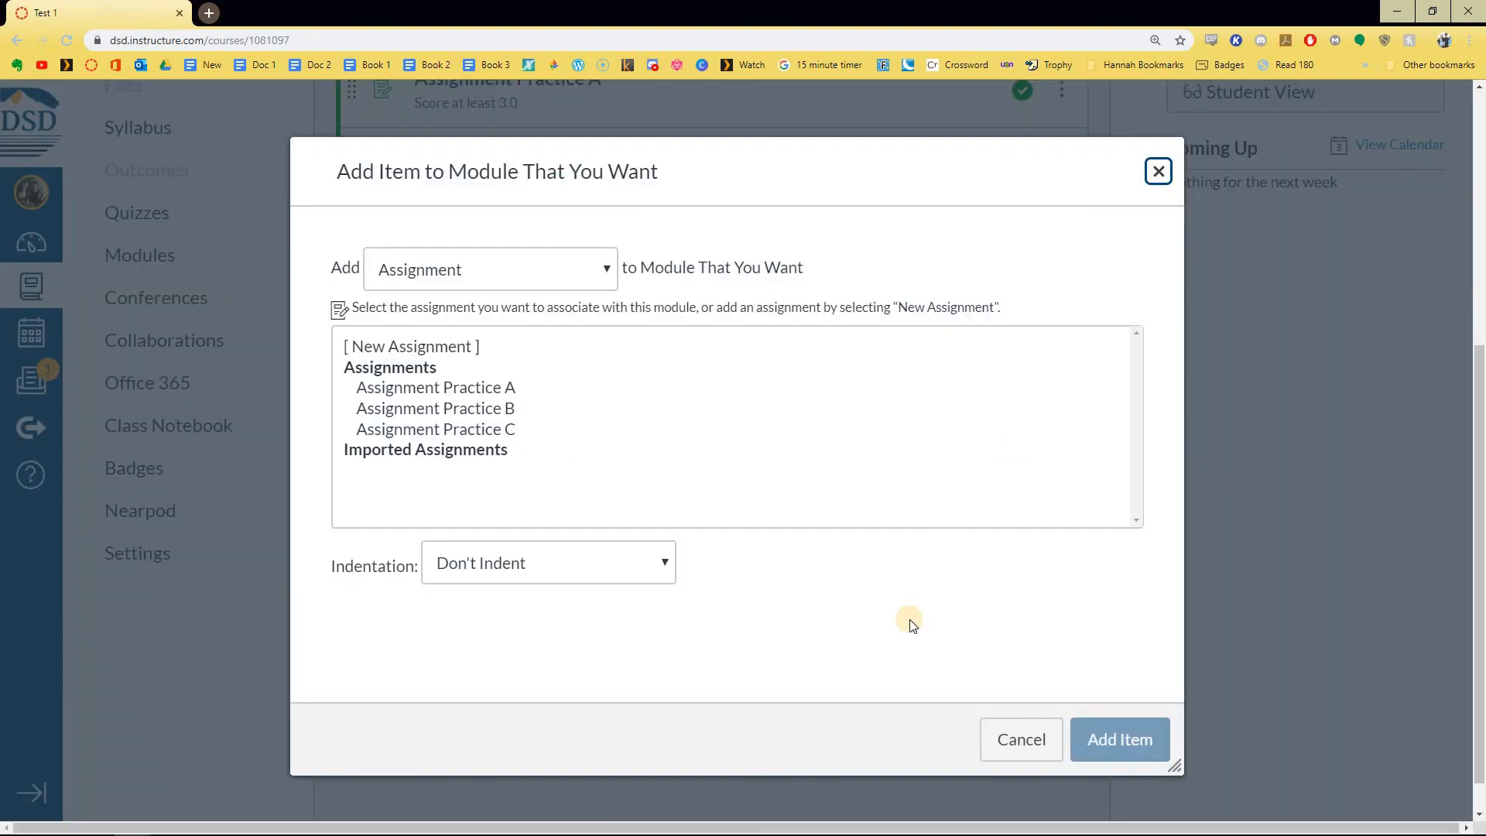
{"action": "left_click", "coordinate": [445, 276]}
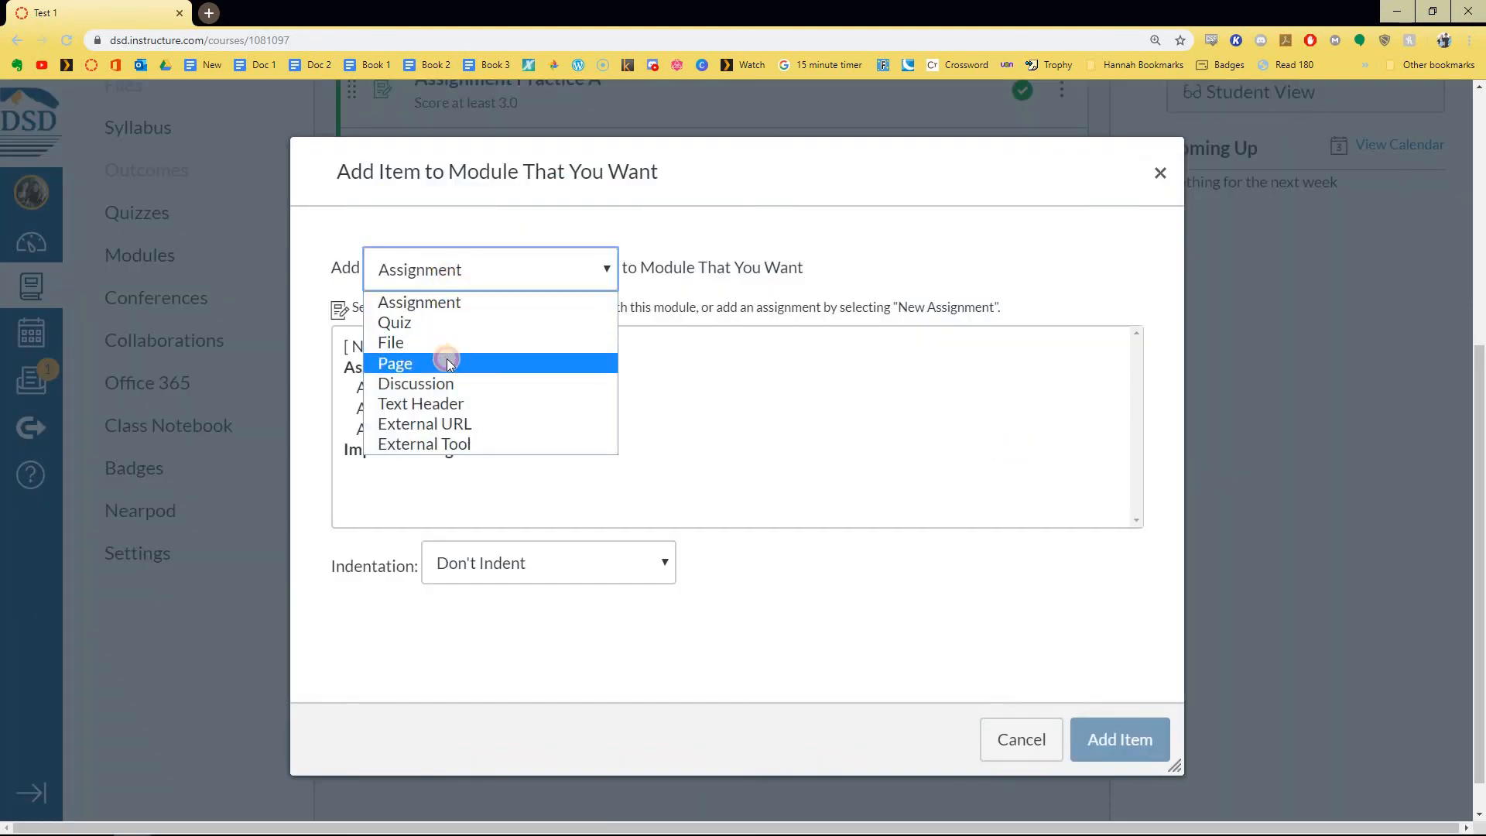
{"action": "left_click", "coordinate": [440, 361]}
{"action": "left_click", "coordinate": [441, 367]}
{"action": "left_click", "coordinate": [1115, 741]}
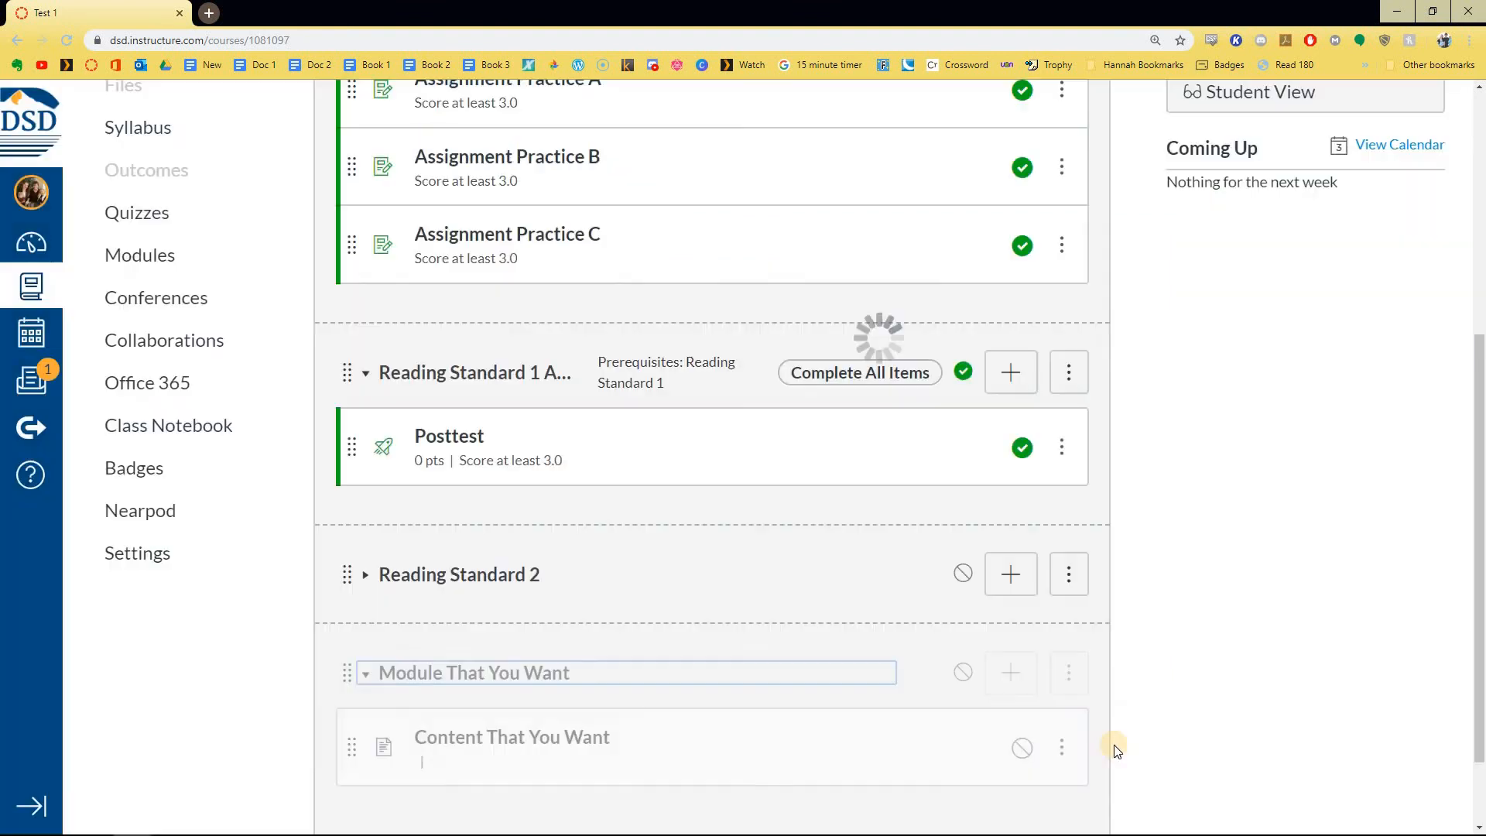
{"action": "scroll", "coordinate": [1173, 698], "scroll_direction": "down", "scroll_amount": 2}
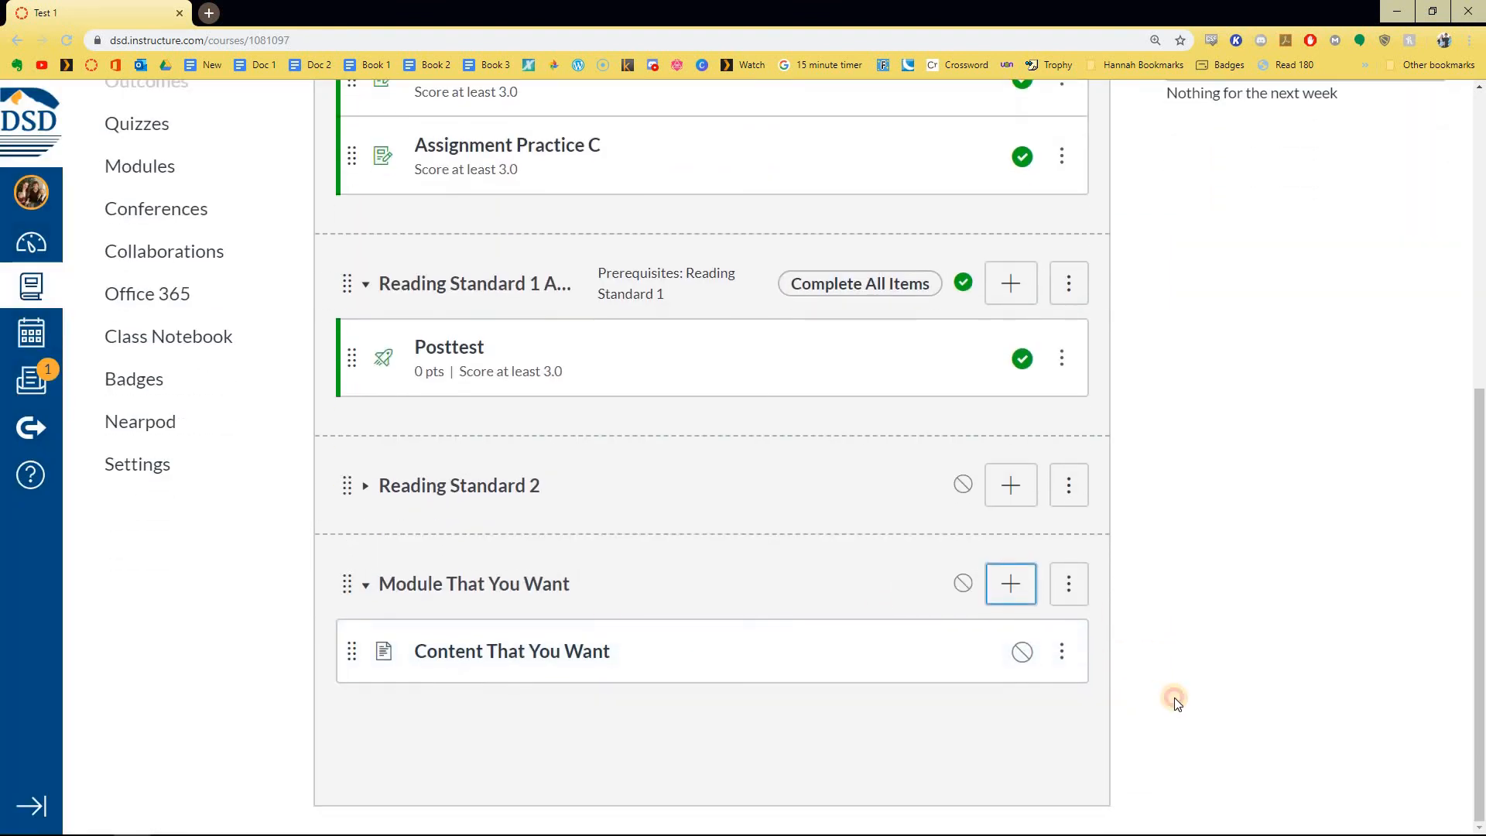